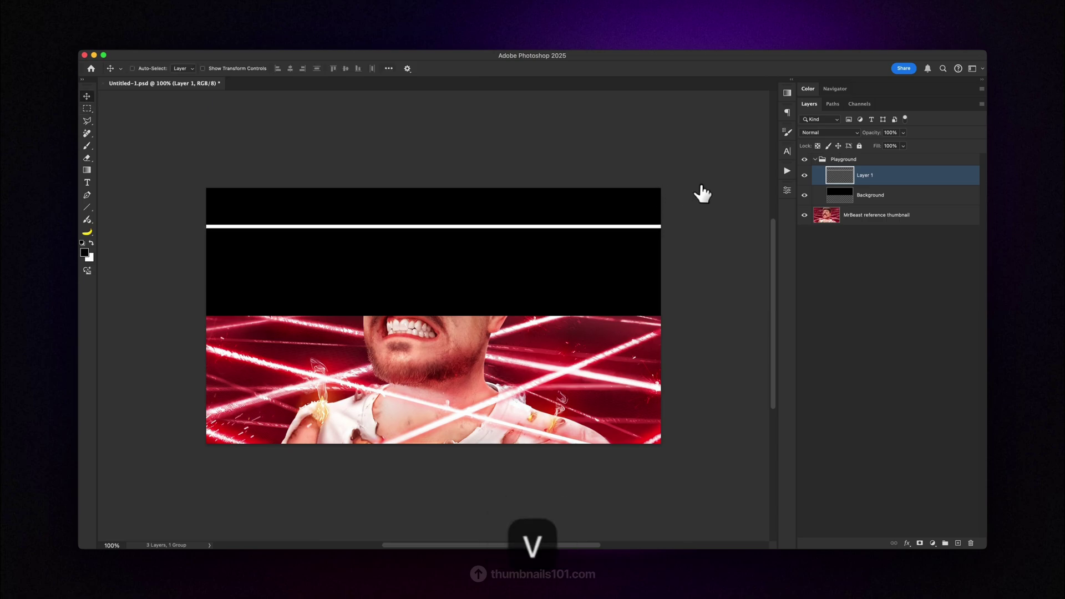
# Convert Layer 1 with the white line to a smart object and apply a Gaussian Blur with a 5,0 pixel radius
pyautogui.rightClick(918, 183)
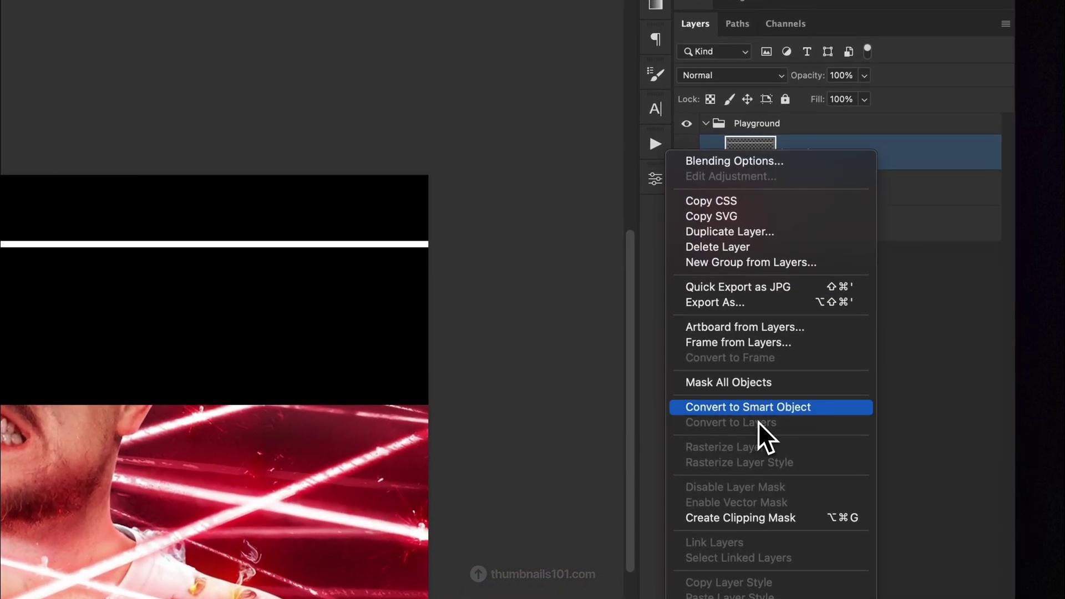
pyautogui.click(830, 319)
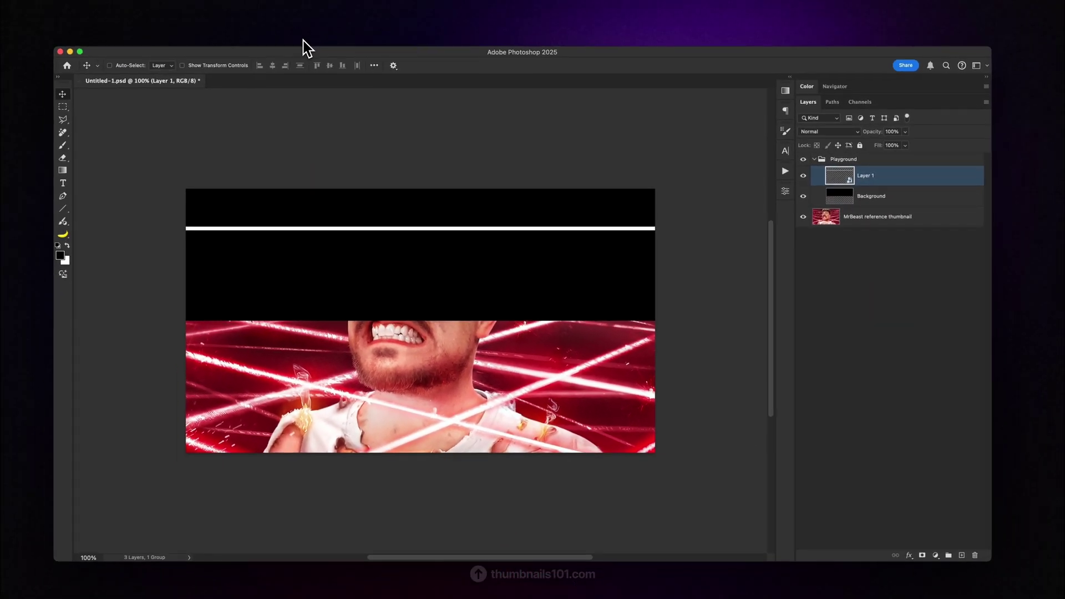
pyautogui.click(302, 43)
pyautogui.moveTo(435, 300)
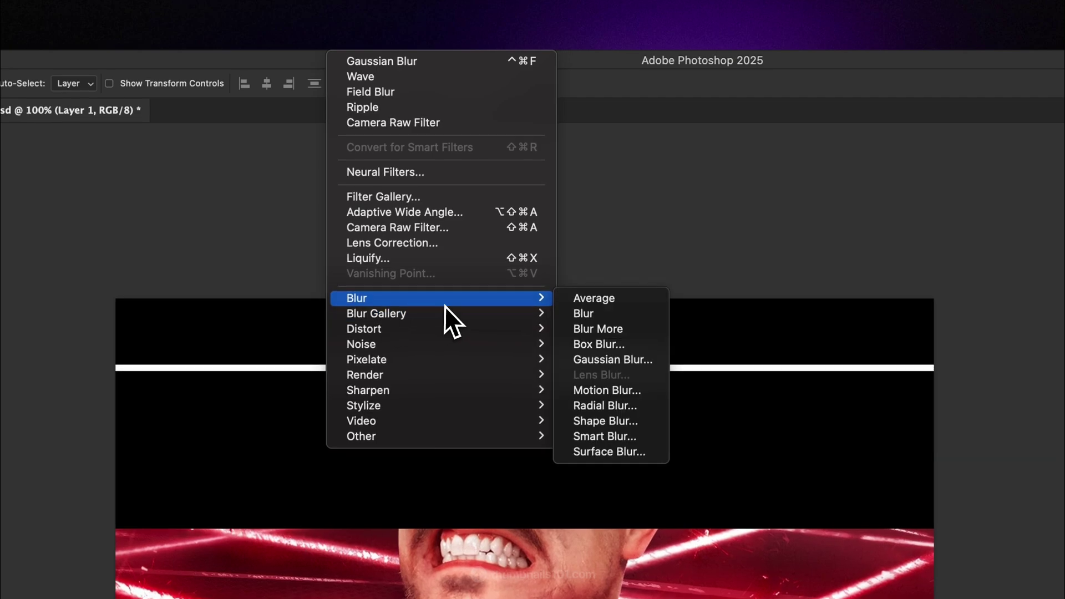
pyautogui.click(617, 360)
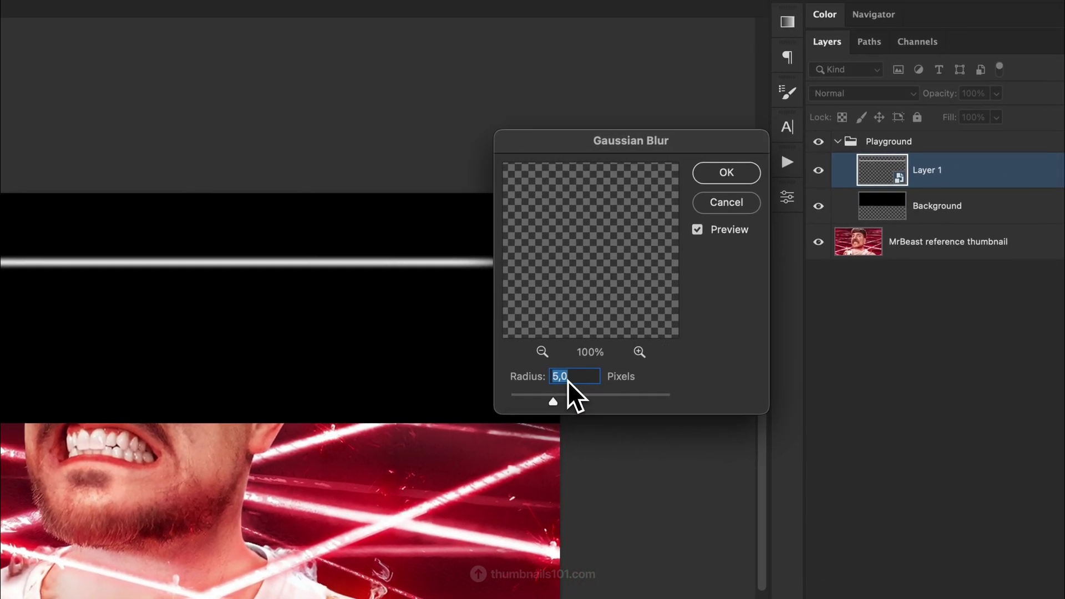
pyautogui.click(720, 172)
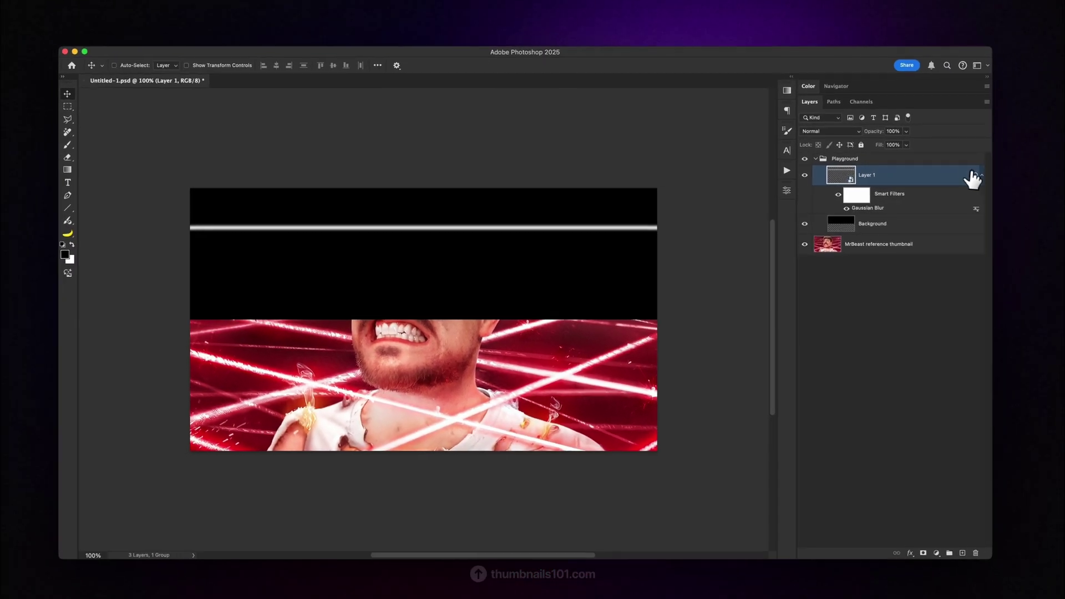
pyautogui.click(980, 175)
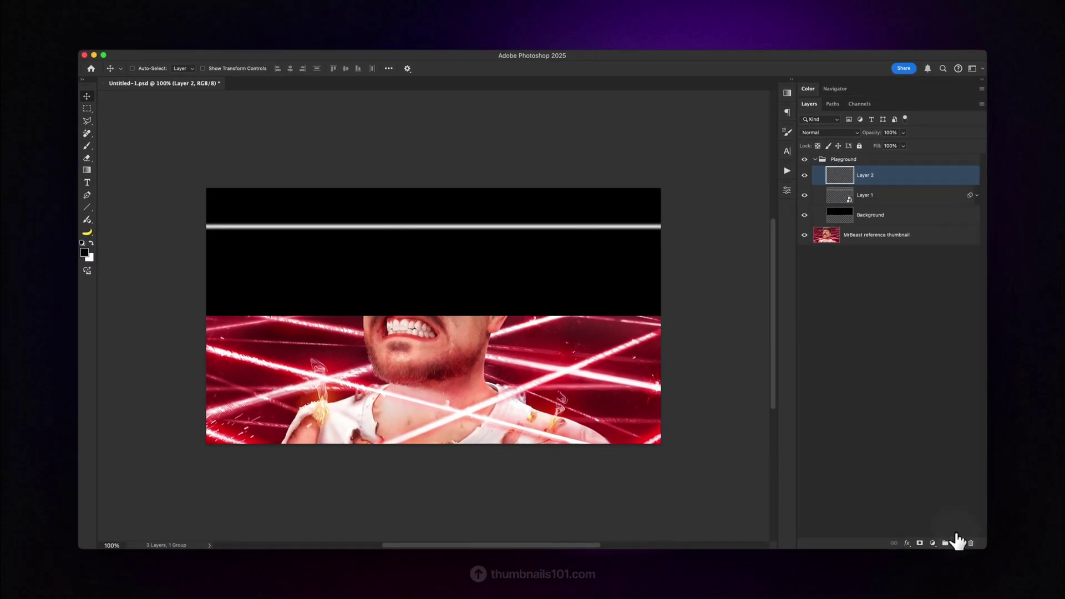
# On a new layer set to Linear Dodge (Add), paint a straight soft red glow along the white line at 5% brush flow
pyautogui.click(830, 133)
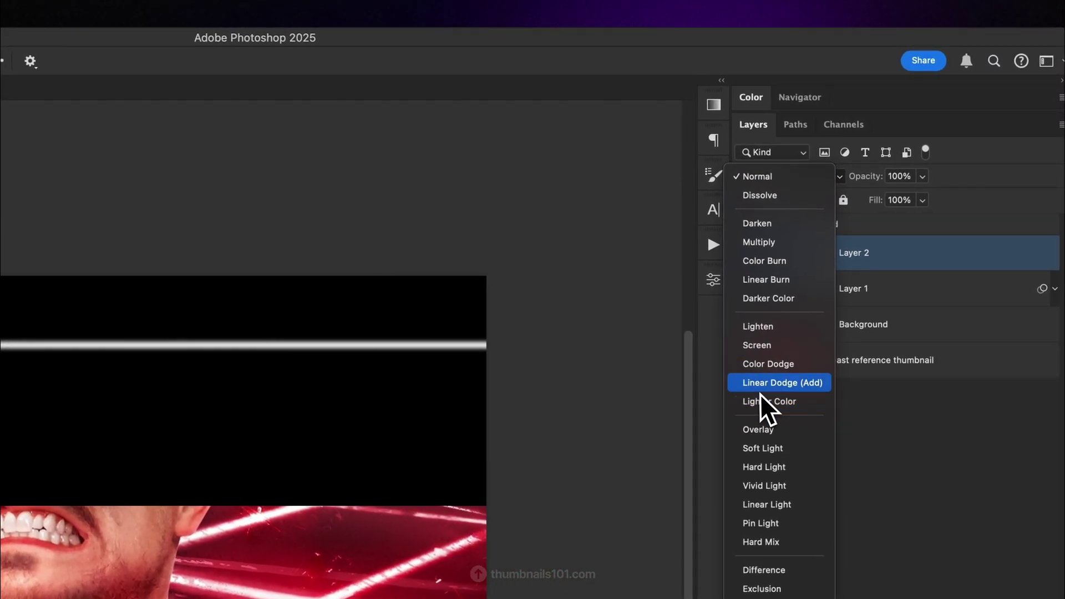
pyautogui.click(784, 389)
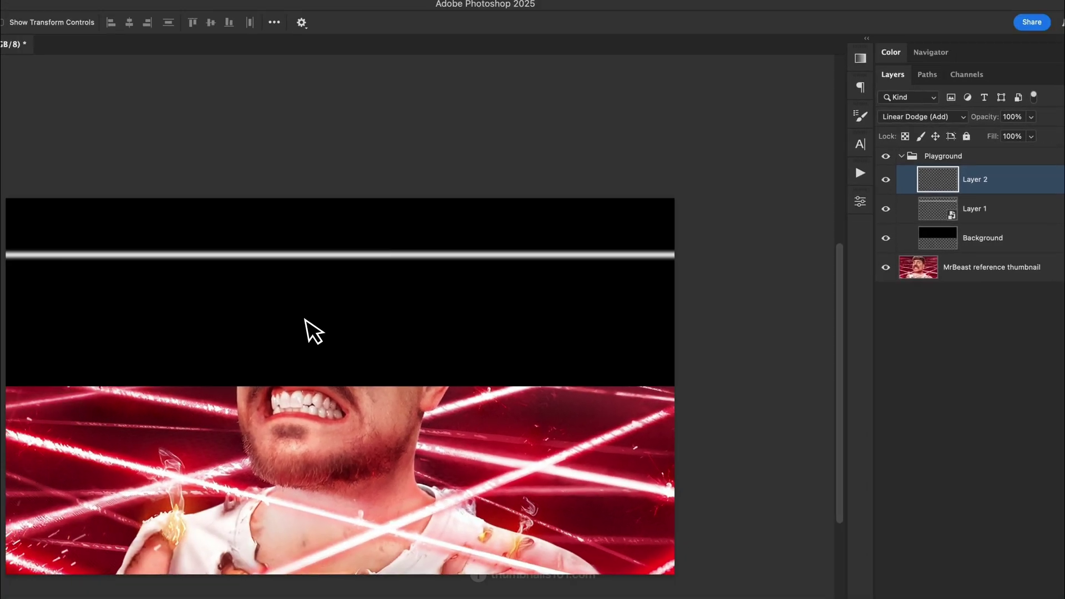
pyautogui.press('b')
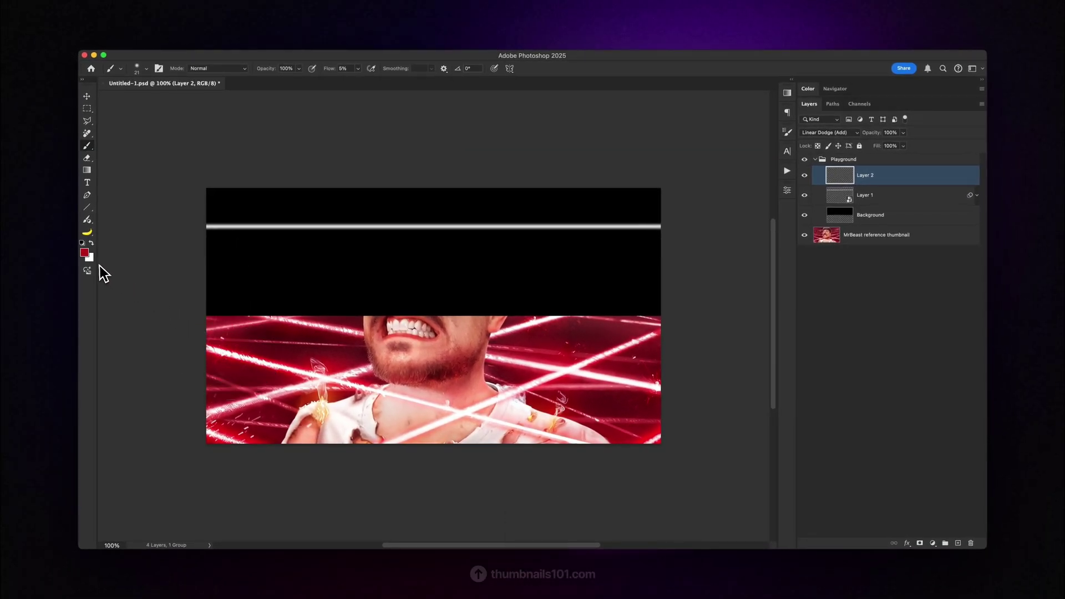
pyautogui.moveTo(258, 240); pyautogui.dragTo(264, 237)
pyautogui.press('super+z')
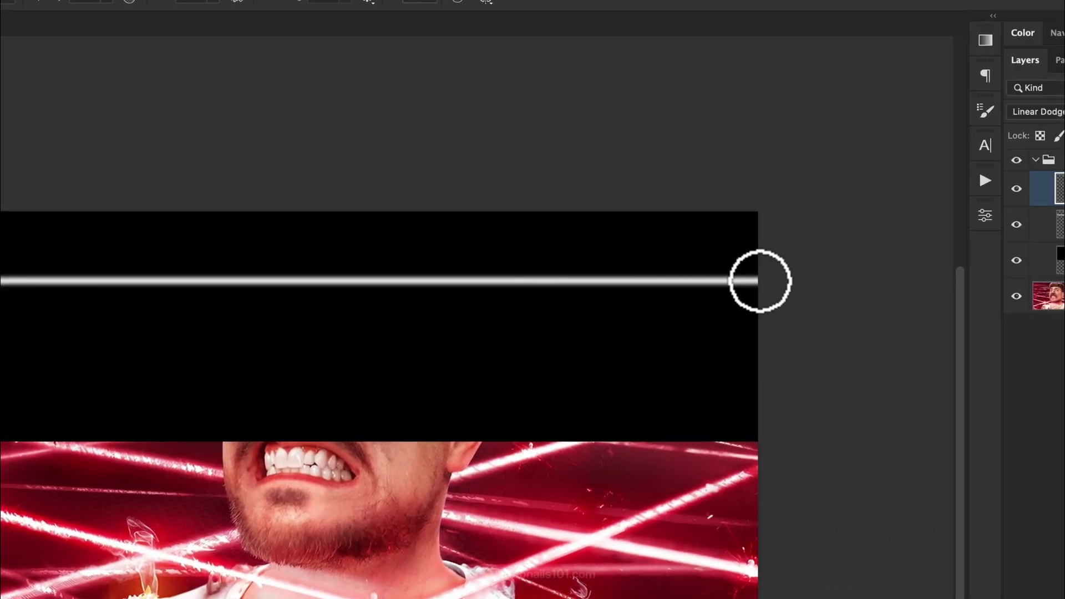
pyautogui.keyDown('shift'); pyautogui.click(760, 281); pyautogui.keyUp('shift')
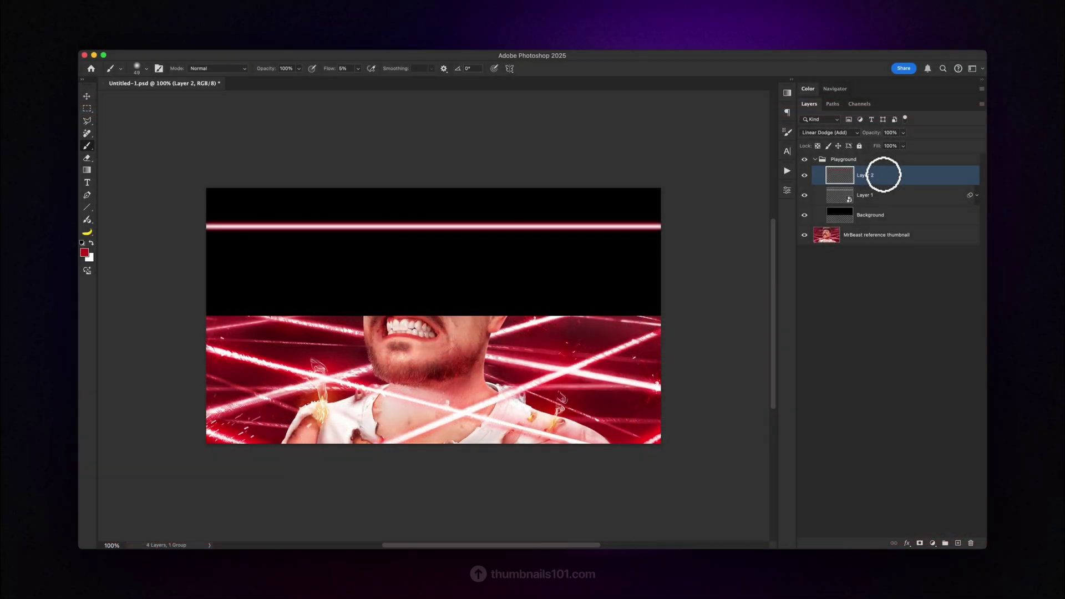
# Set up another new layer with Linear Dodge (Add) and paint a second straight glow along the entire beam
pyautogui.click(847, 134)
pyautogui.click(823, 244)
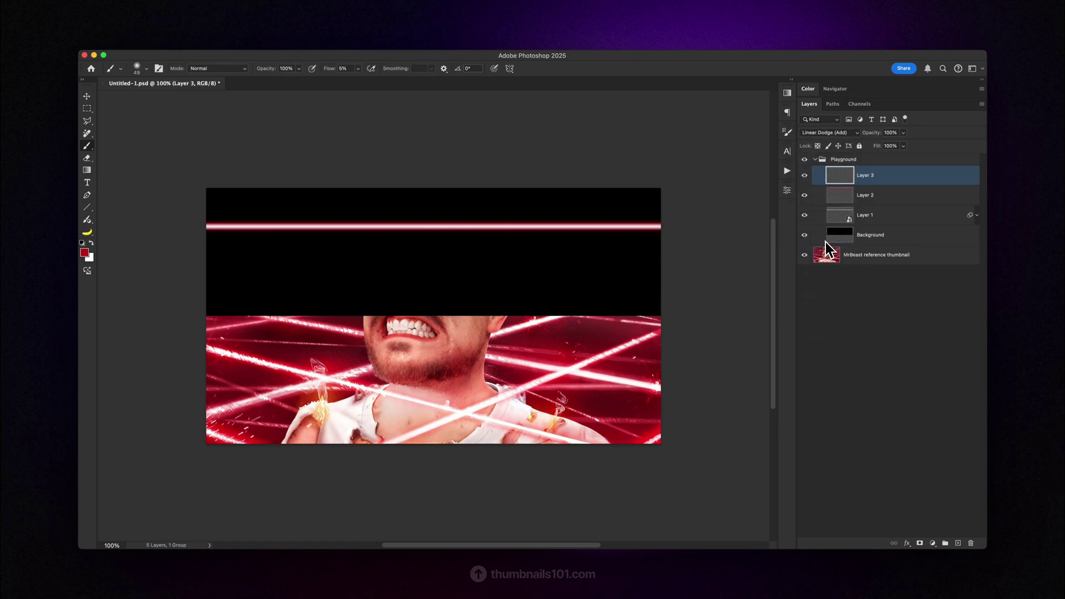
pyautogui.moveTo(623, 228); pyautogui.dragTo(625, 229)
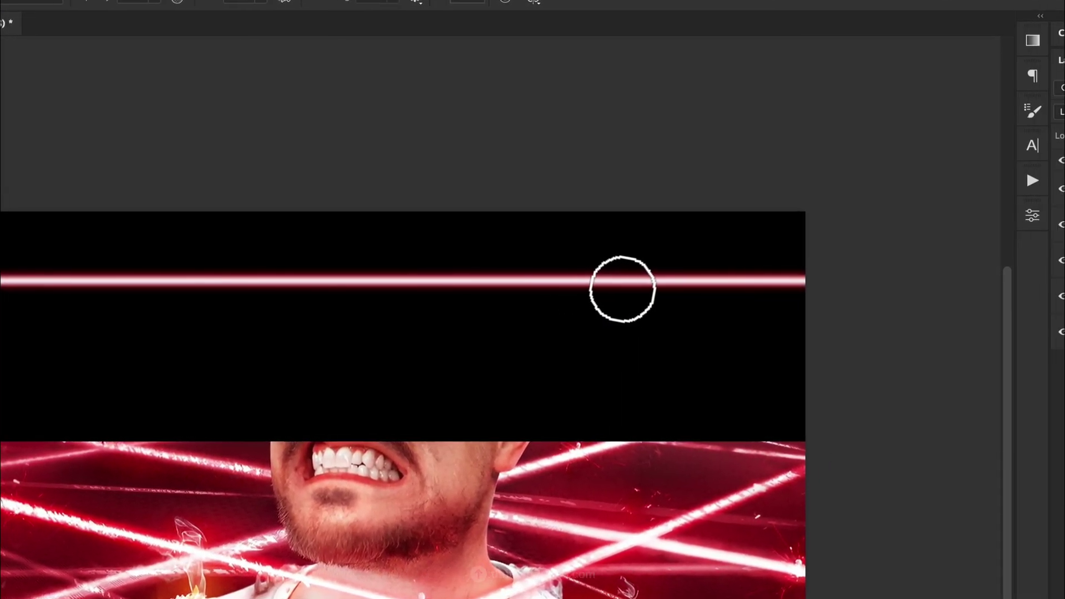
pyautogui.keyDown('shift'); pyautogui.click(818, 281); pyautogui.keyUp('shift')
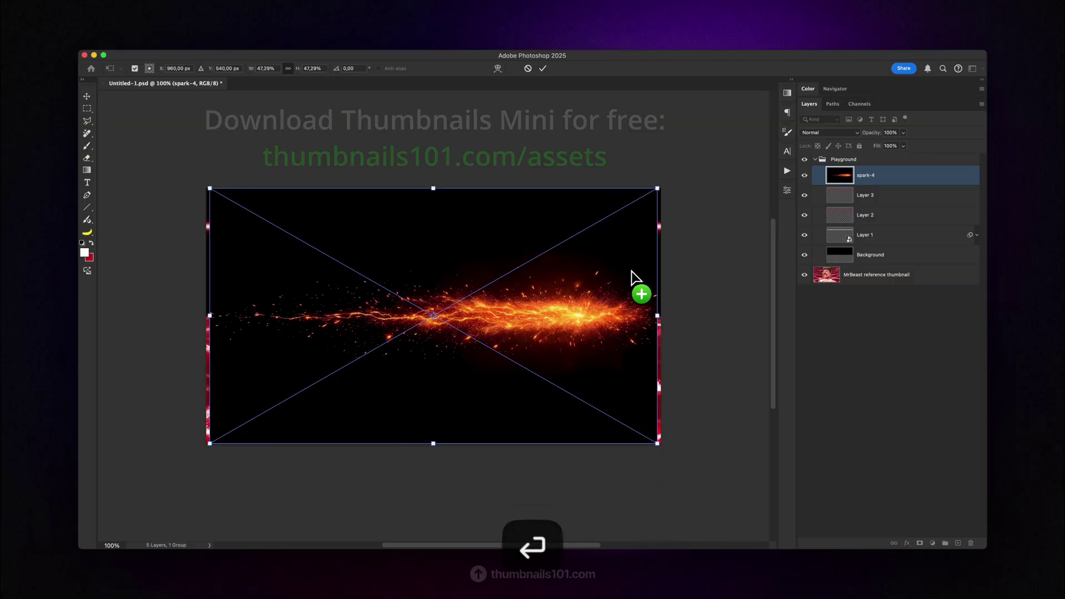
# Place the spark-4 image above the beam layers and rasterize its layer
pyautogui.press('Return')
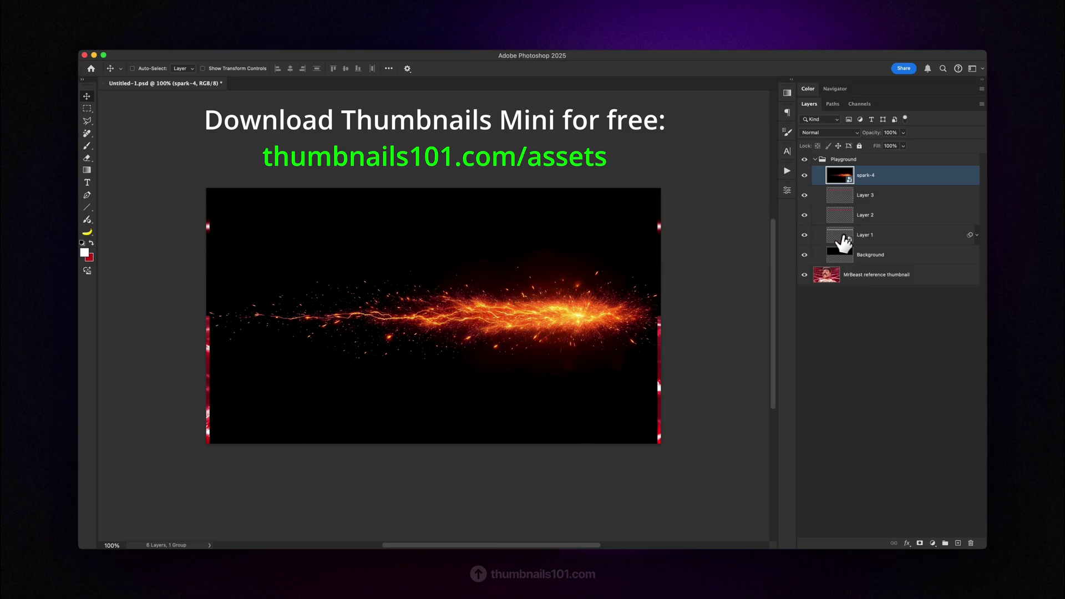
pyautogui.rightClick(897, 177)
pyautogui.click(923, 372)
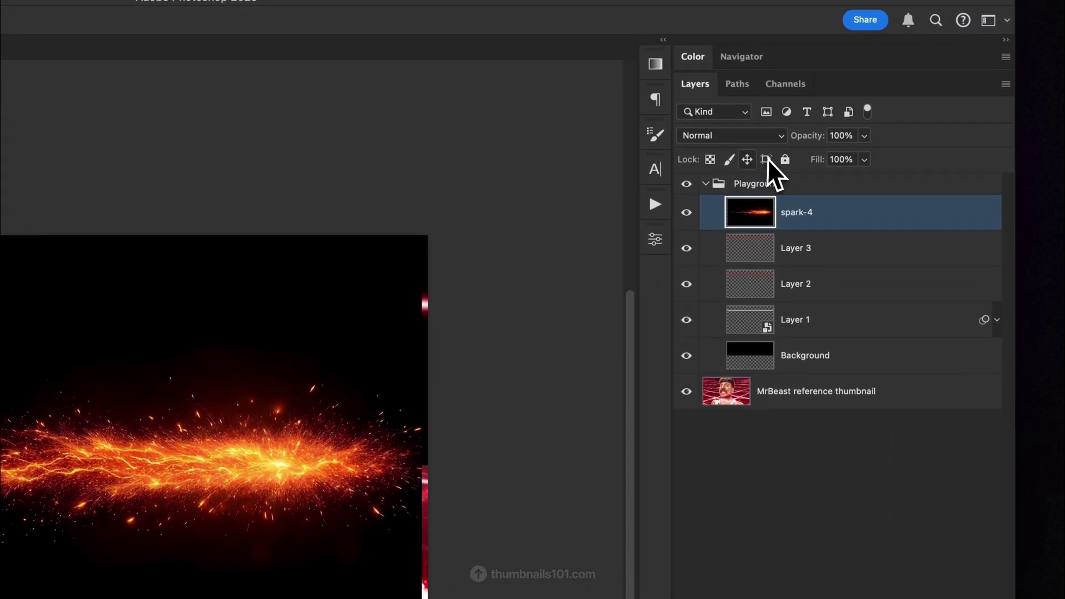
# Set the spark-4 layer's blend mode to Screen and move the sparks up onto the laser beam
pyautogui.click(755, 135)
pyautogui.click(720, 304)
pyautogui.moveTo(289, 521); pyautogui.dragTo(291, 350)
pyautogui.moveTo(588, 299); pyautogui.dragTo(596, 293)
# Squash the sparks vertically to 210 px around the beam and stretch them to the full 1920 px canvas width
pyautogui.press('super+t')
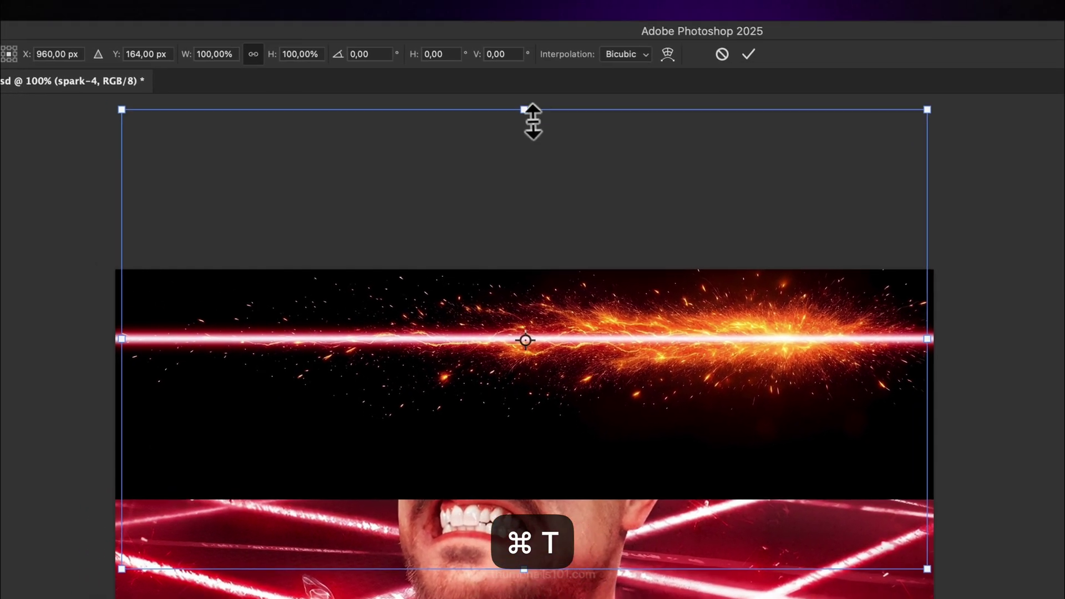
pyautogui.moveTo(322, 27); pyautogui.dragTo(338, 199)
pyautogui.moveTo(610, 312); pyautogui.dragTo(613, 321)
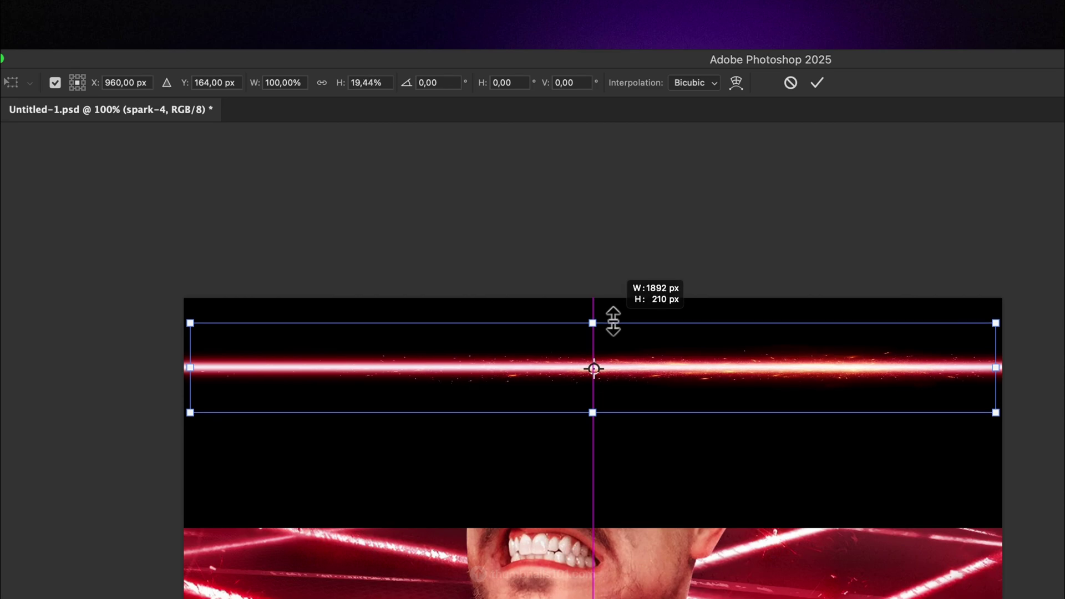
pyautogui.moveTo(698, 366); pyautogui.dragTo(705, 373)
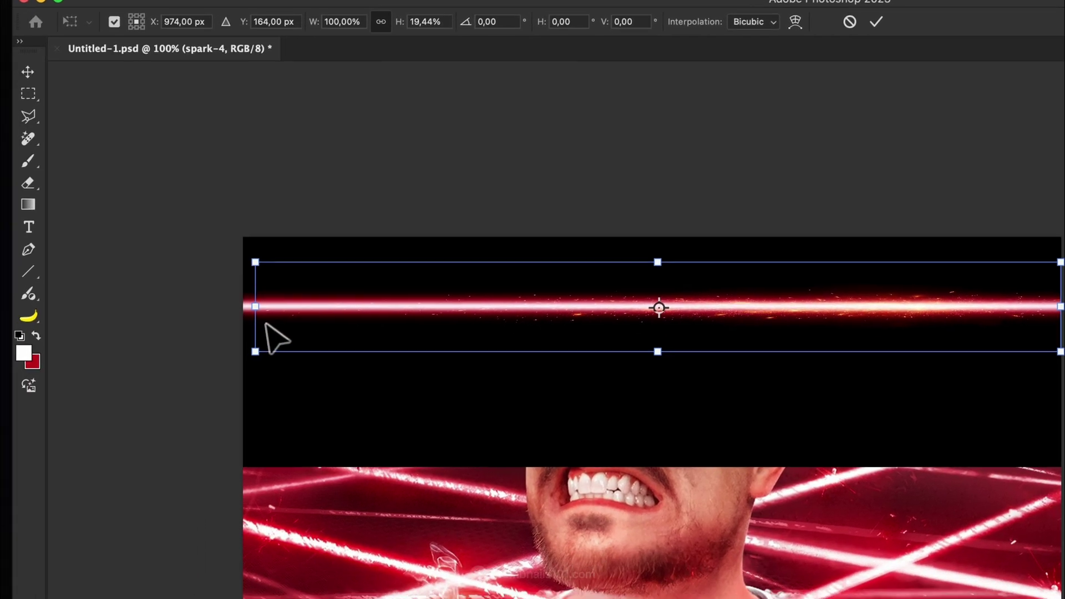
pyautogui.moveTo(195, 369); pyautogui.dragTo(191, 371)
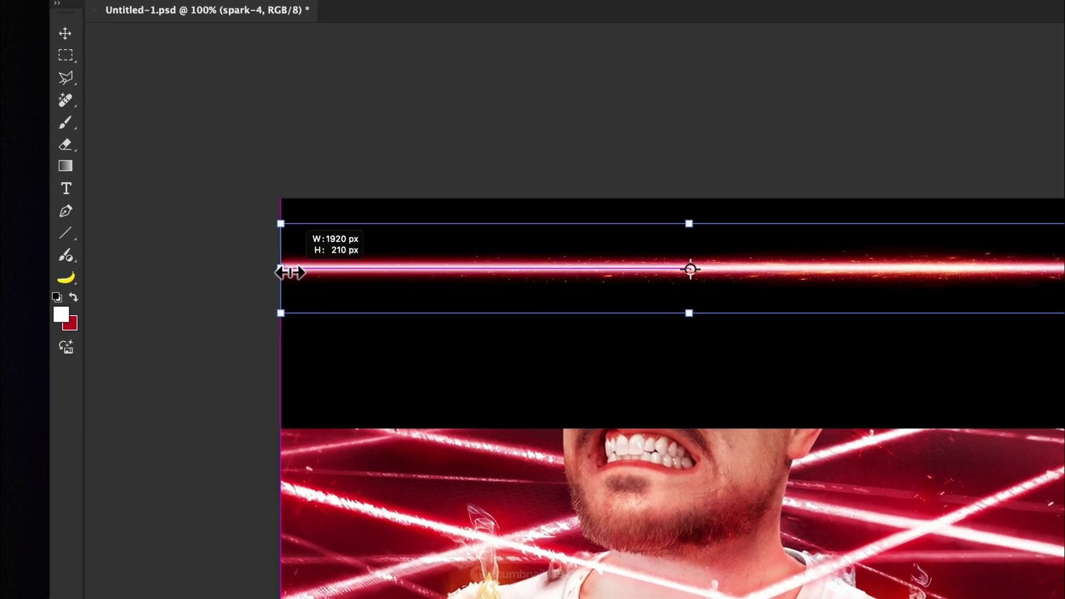
pyautogui.moveTo(289, 272); pyautogui.dragTo(291, 272)
pyautogui.press('v')
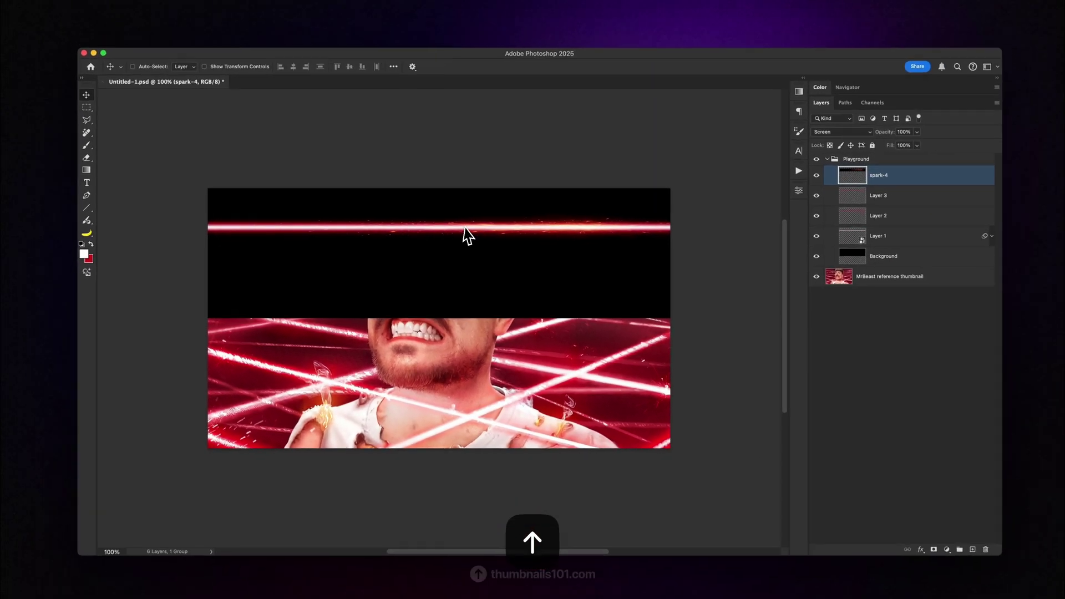
# Desaturate the spark-4 layer and transform the sparks slightly taller around the beam
pyautogui.scroll(3, 748, 272)
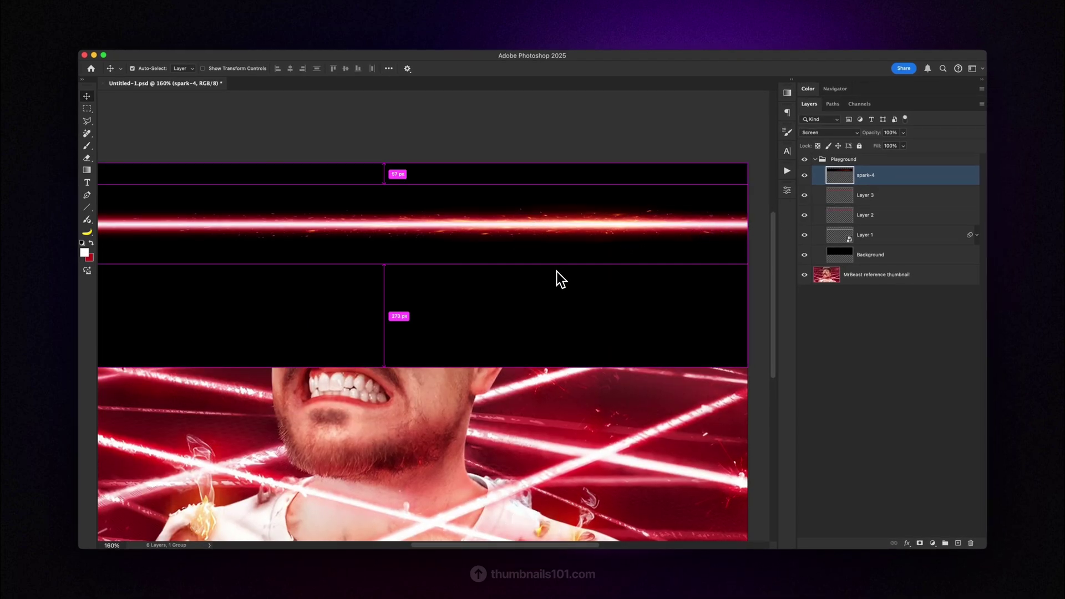
pyautogui.press('super+shift+u')
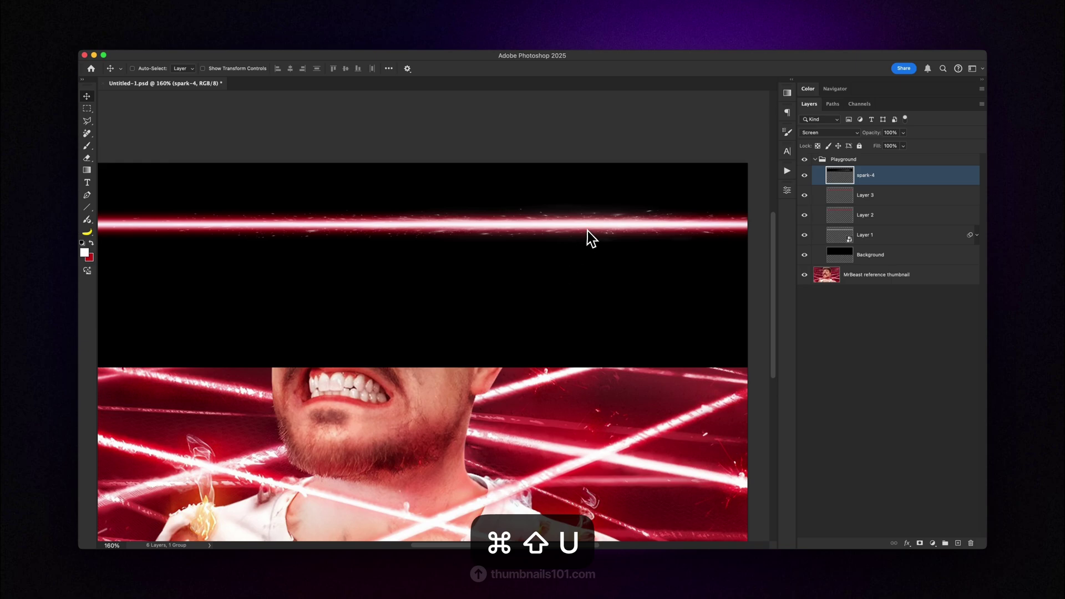
pyautogui.press('super+t')
pyautogui.moveTo(384, 185); pyautogui.dragTo(383, 181)
pyautogui.press('Return')
pyautogui.press('super+minus')
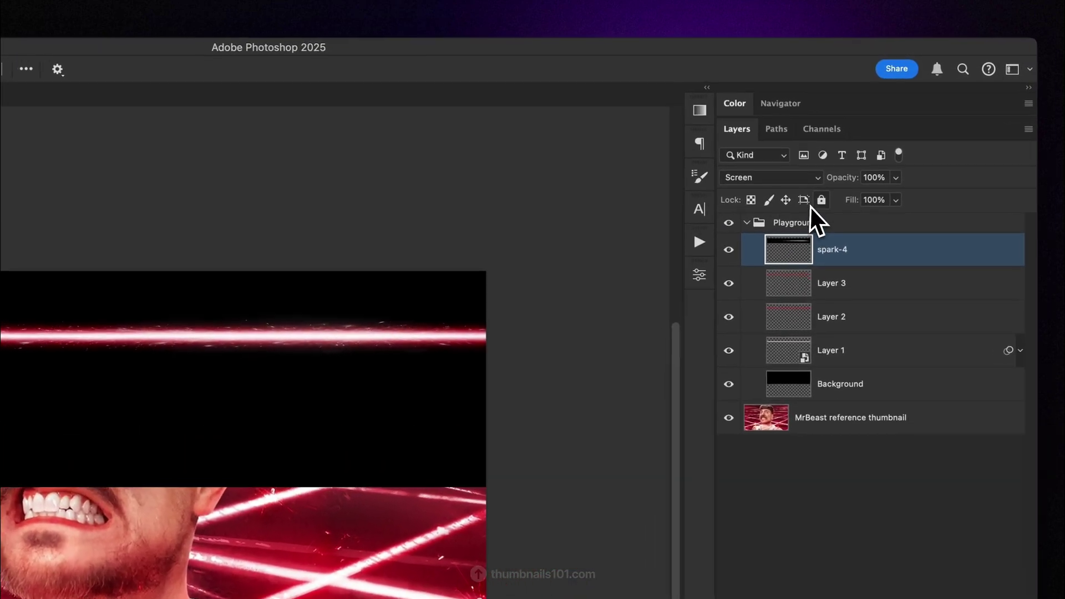
# Try the Linear Dodge (Add) blend mode on the spark-4 layer, compare it with Screen, and undo the change
pyautogui.click(839, 133)
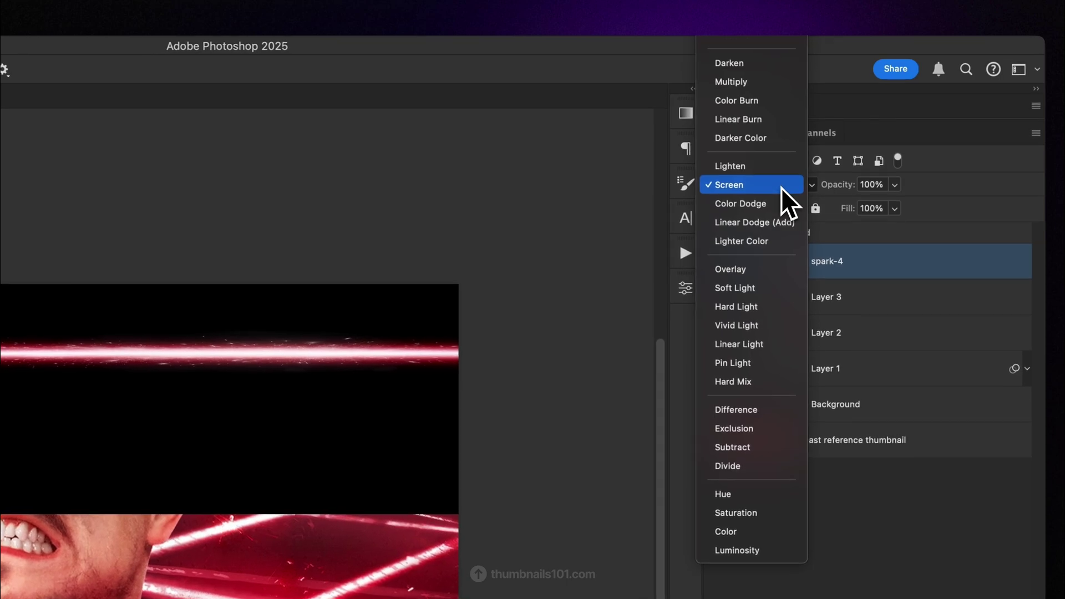
pyautogui.click(777, 223)
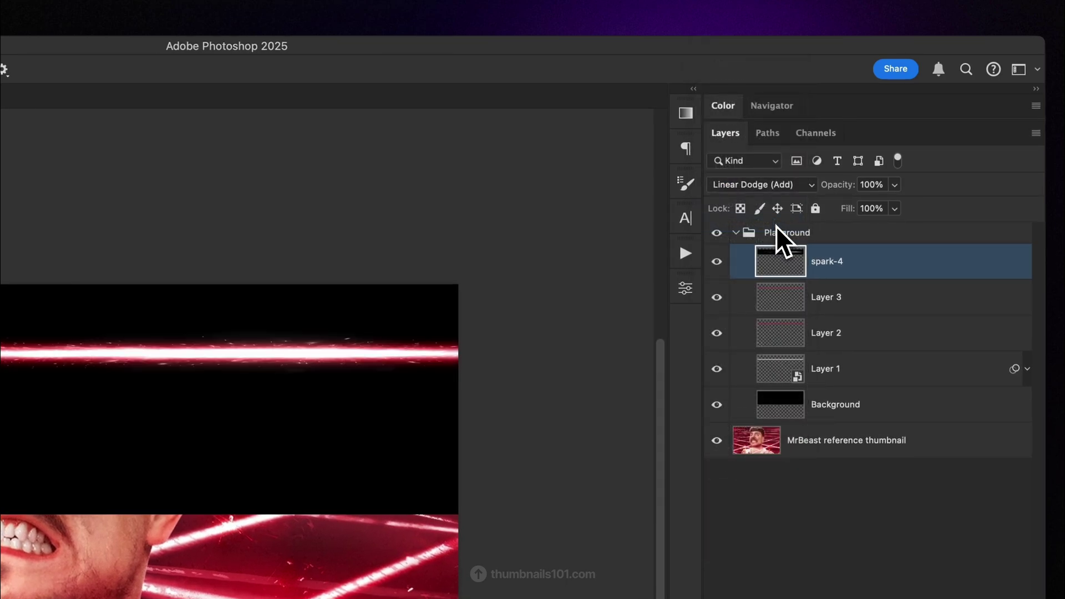
pyautogui.press('super+z')
pyautogui.press('super+shift+z')
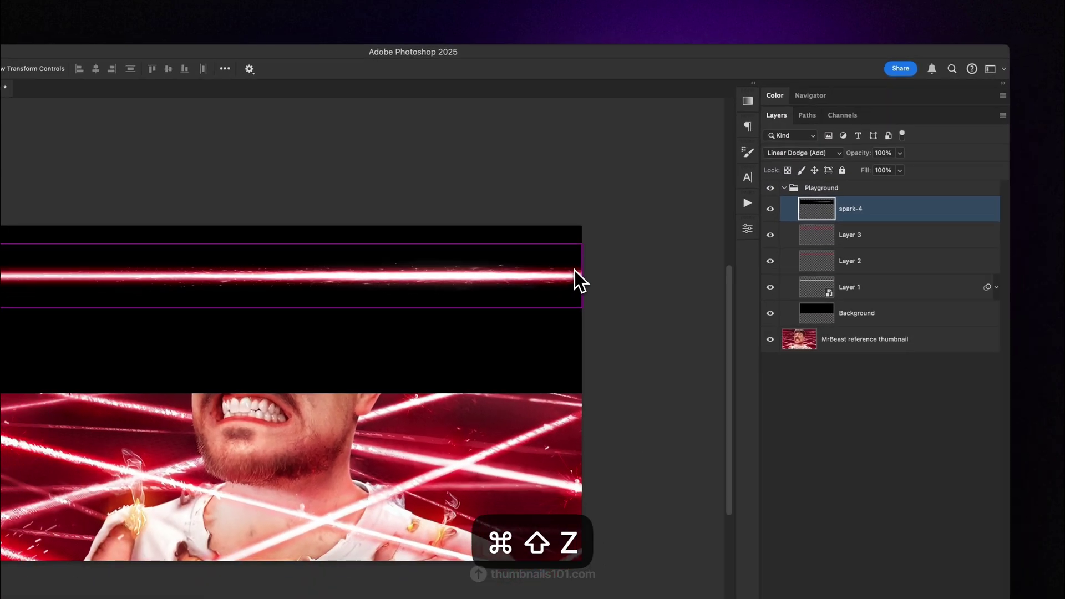
pyautogui.press('super+z')
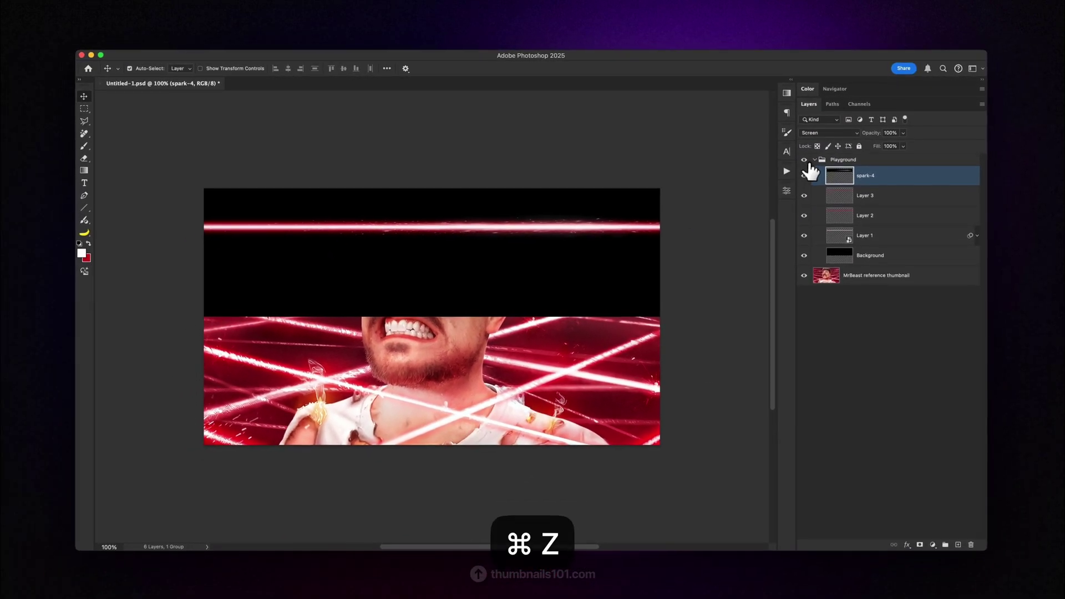
# Combine the layers from Layer 1 up to spark-4 into a single smart object
pyautogui.click(841, 244)
pyautogui.keyDown('shift'); pyautogui.click(879, 179); pyautogui.keyUp('shift')
pyautogui.rightClick(873, 185)
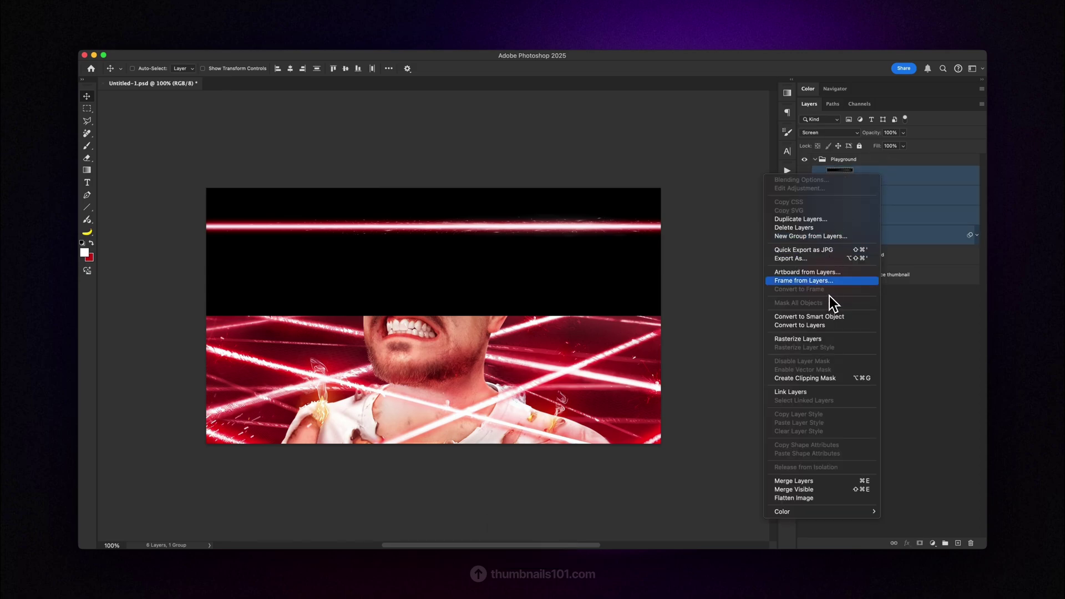
pyautogui.click(820, 316)
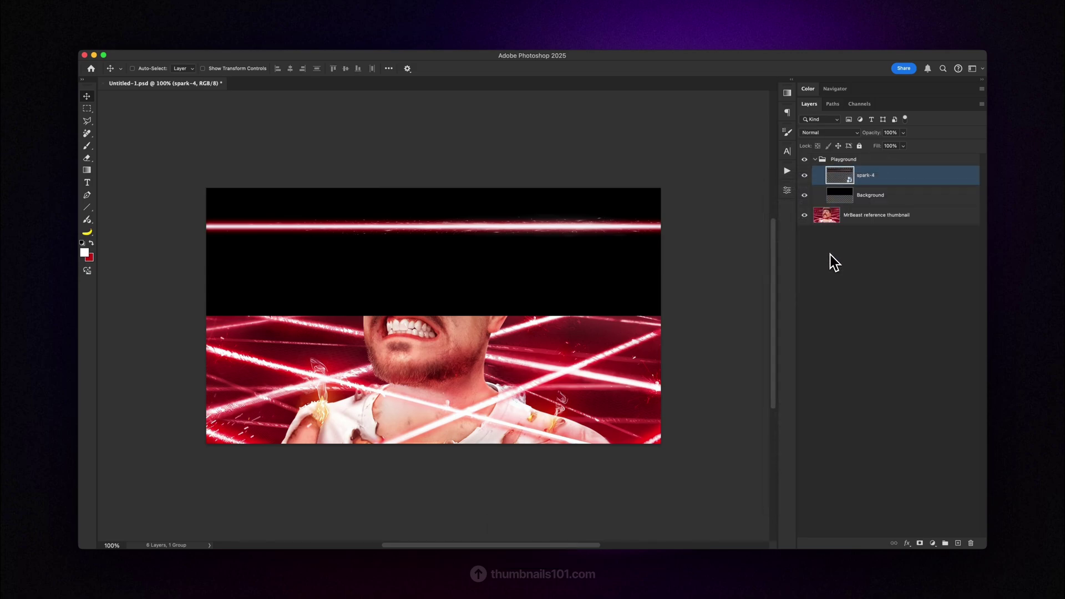
# Hide the black Background layer and set the laser smart object's blend mode to Screen
pyautogui.click(804, 195)
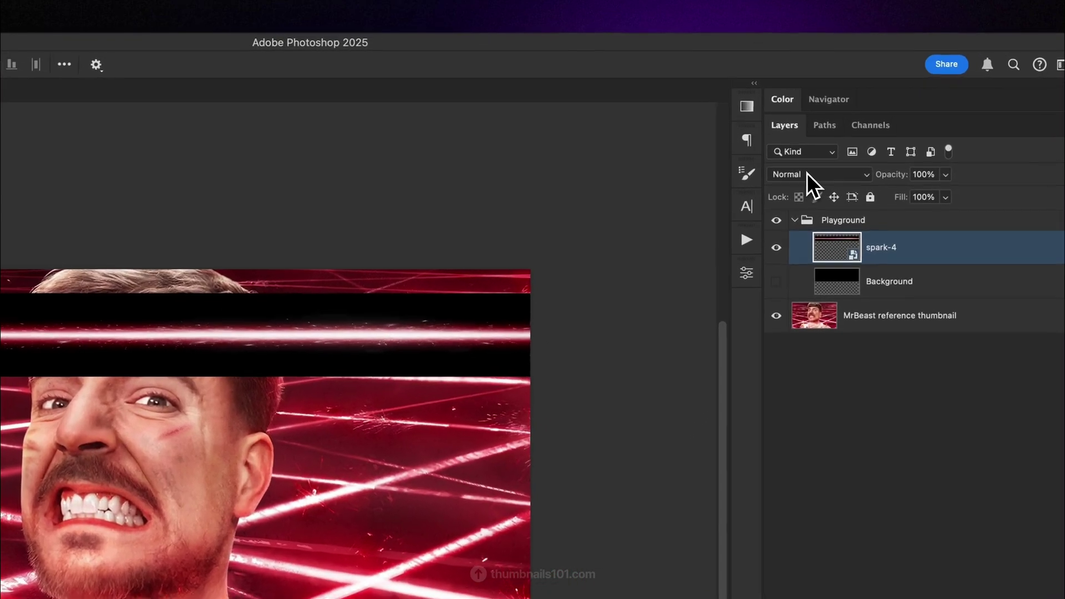
pyautogui.click(823, 133)
pyautogui.click(801, 350)
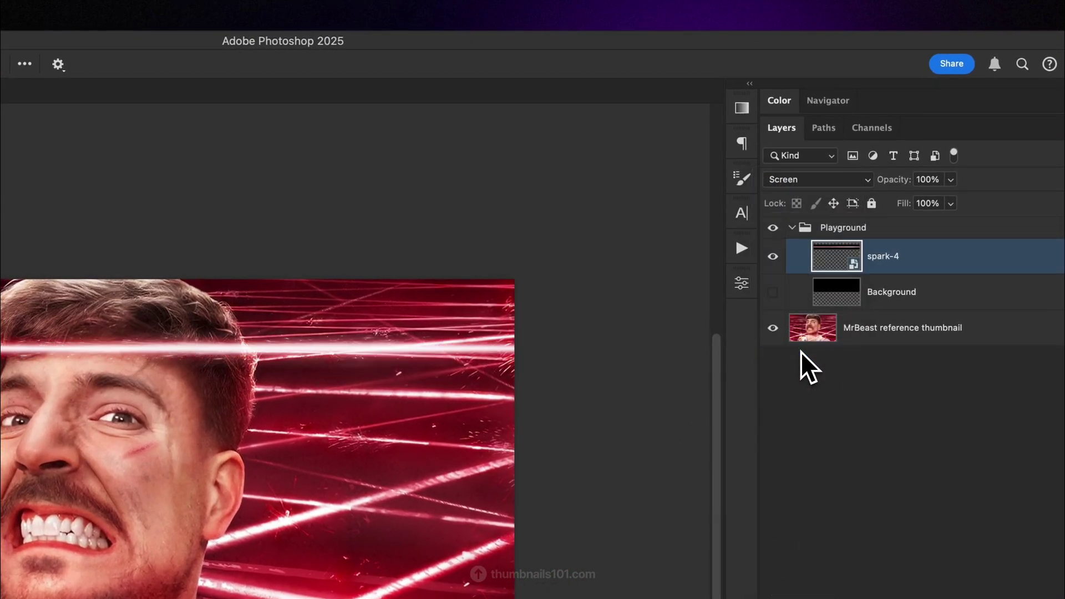
# Reposition the laser beam across the man's hair and rotate it into a diagonal rising toward the right
pyautogui.moveTo(391, 380); pyautogui.dragTo(374, 405)
pyautogui.moveTo(501, 316); pyautogui.dragTo(520, 284)
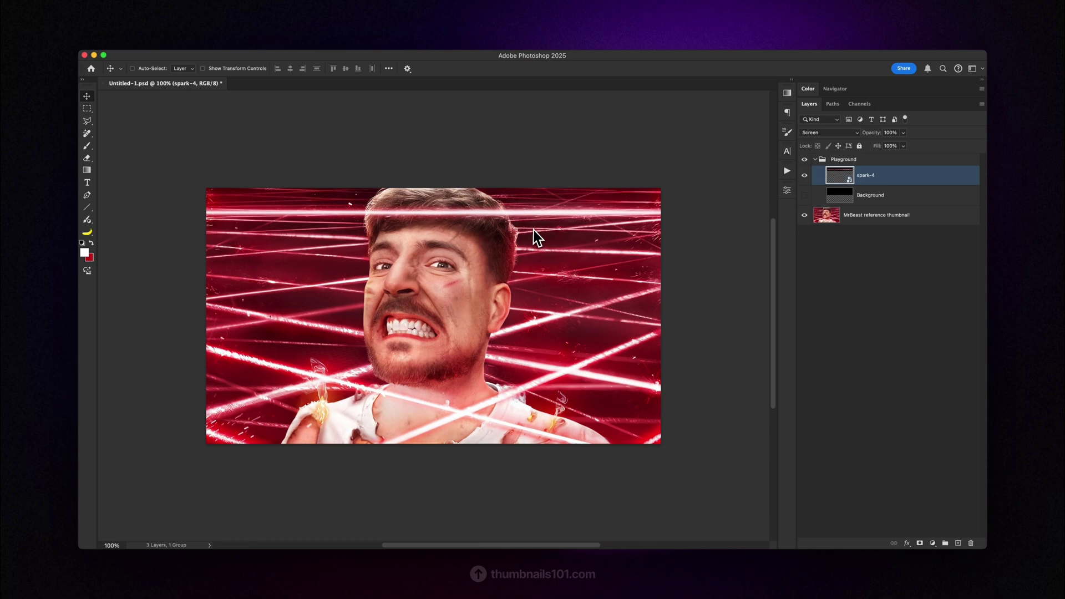
pyautogui.press('super+t')
pyautogui.moveTo(657, 156); pyautogui.dragTo(587, 123)
pyautogui.moveTo(575, 168); pyautogui.dragTo(543, 218)
pyautogui.press('Return')
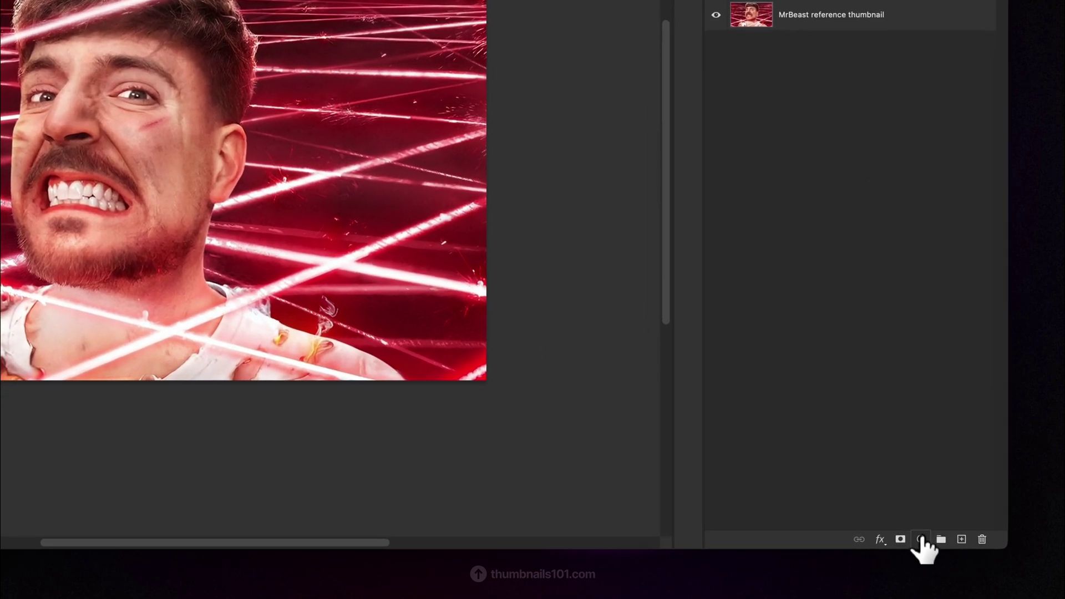
# Add a Curves adjustment clipped to the laser smart object and pull its white input point slightly inward
pyautogui.click(932, 543)
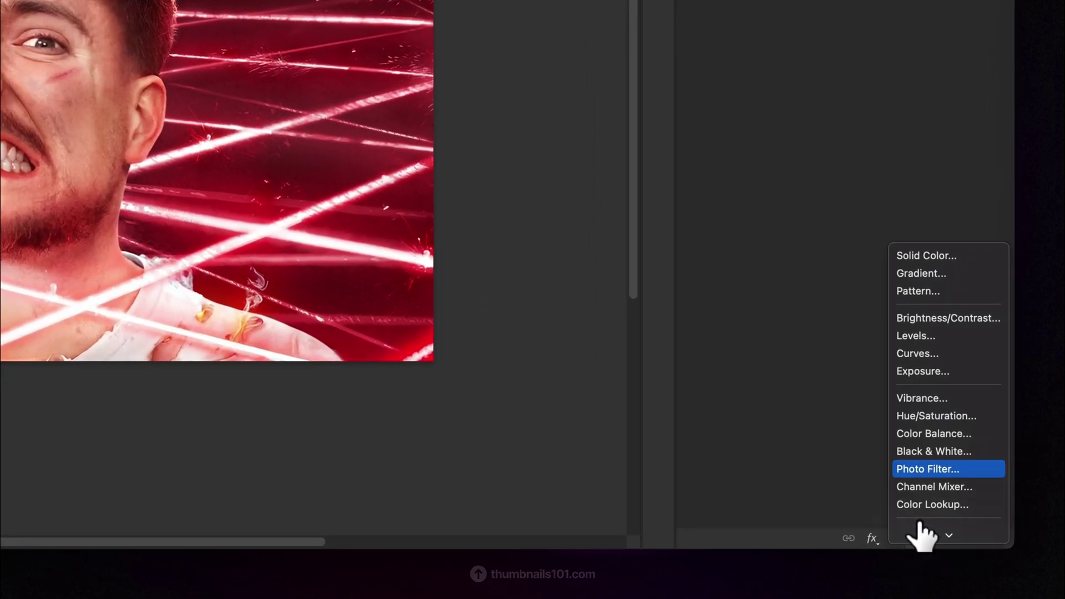
pyautogui.click(909, 353)
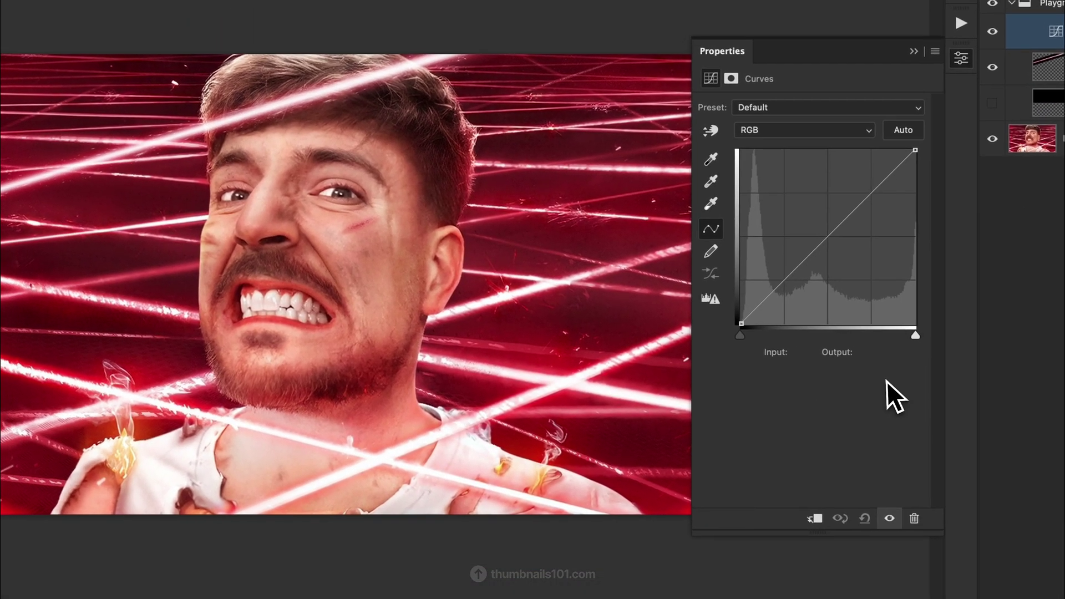
pyautogui.moveTo(921, 339)
pyautogui.mouseDown()
pyautogui.moveTo(884, 340)
pyautogui.moveTo(922, 339)
pyautogui.moveTo(910, 338)
pyautogui.mouseUp()
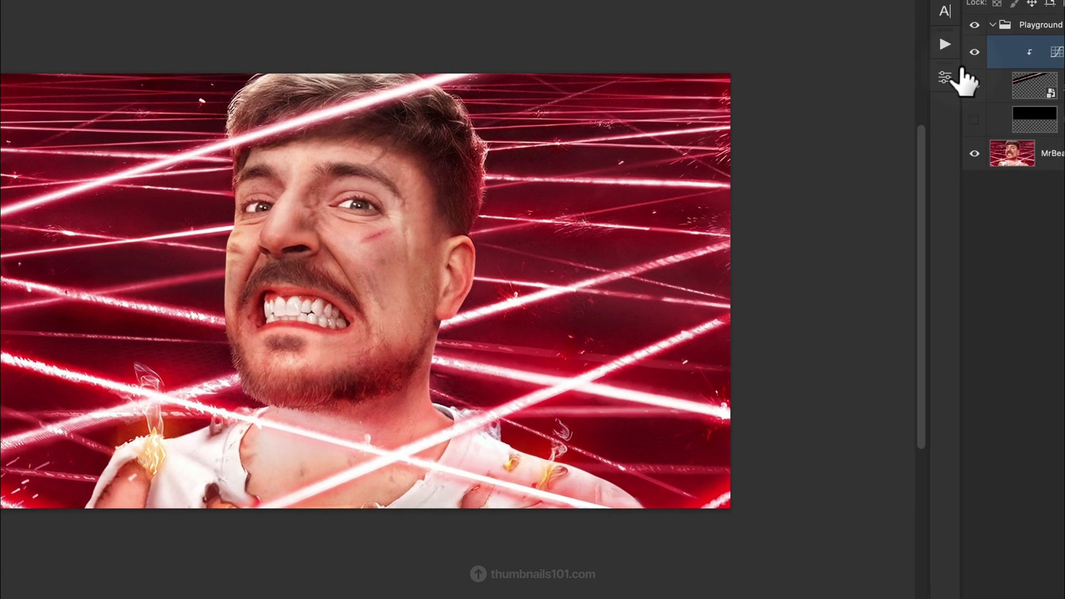
# Duplicate the laser smart object together with its clipped Curves adjustment
pyautogui.keyDown('shift'); pyautogui.click(1057, 70); pyautogui.keyUp('shift')
pyautogui.press('super+j')
pyautogui.click(883, 195)
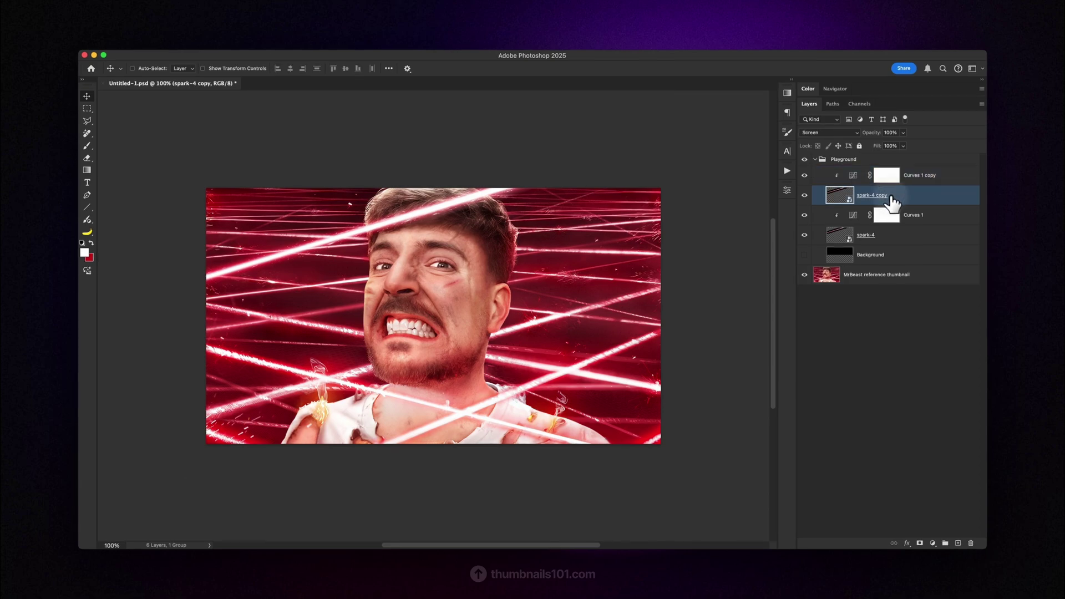
# Rotate the laser copy about 7° clockwise and shift it right so it crosses the first beam over the hair
pyautogui.press('super+t')
pyautogui.moveTo(610, 141); pyautogui.dragTo(649, 233)
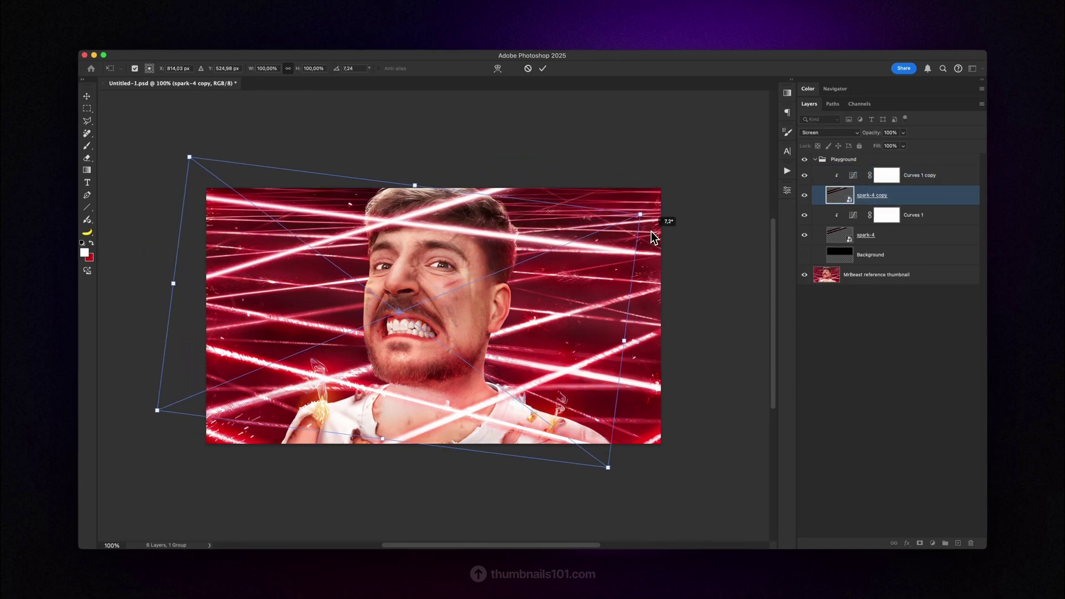
pyautogui.moveTo(566, 308); pyautogui.dragTo(630, 282)
pyautogui.press('Return')
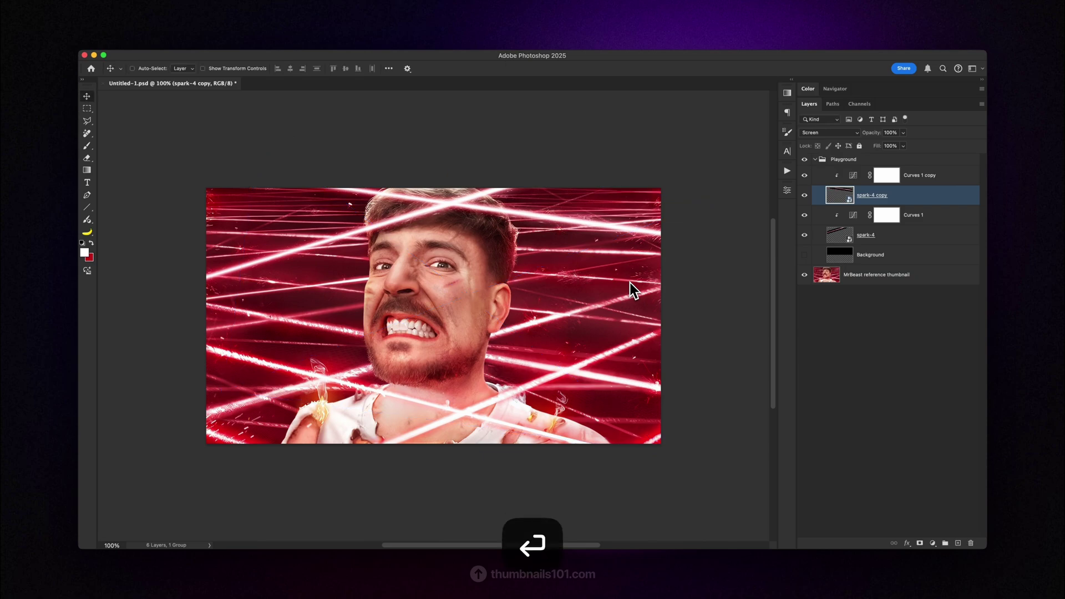
# Copy the lassoed leftmost spark of spark-13 onto its own layer, blend it with Screen and desaturate it
pyautogui.scroll(3, 446, 210)
pyautogui.scroll(2, 444, 203)
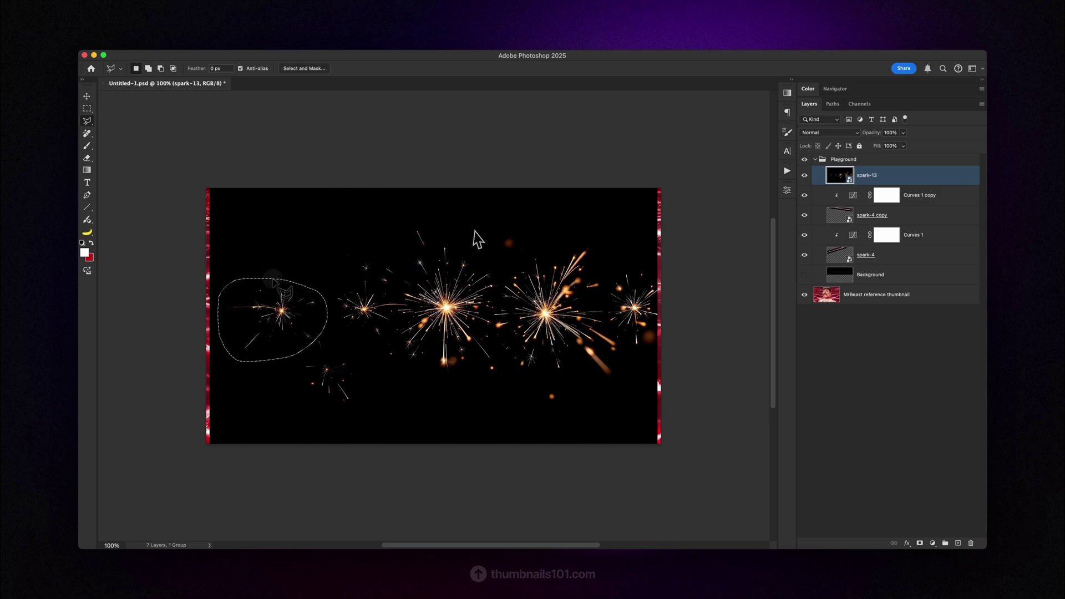
pyautogui.press('super+j')
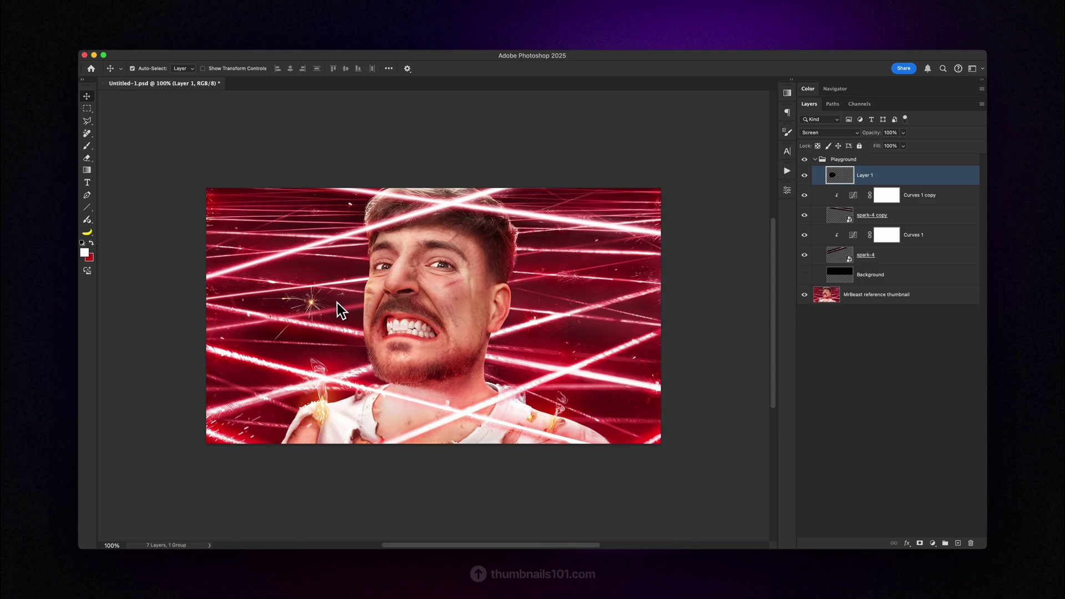
pyautogui.press('super+shift+u')
# Place the desaturated spark on the new laser beam beside the right side of the hair and transform it to fit
pyautogui.moveTo(337, 303); pyautogui.dragTo(559, 210)
pyautogui.press('super+t')
pyautogui.press('Return')
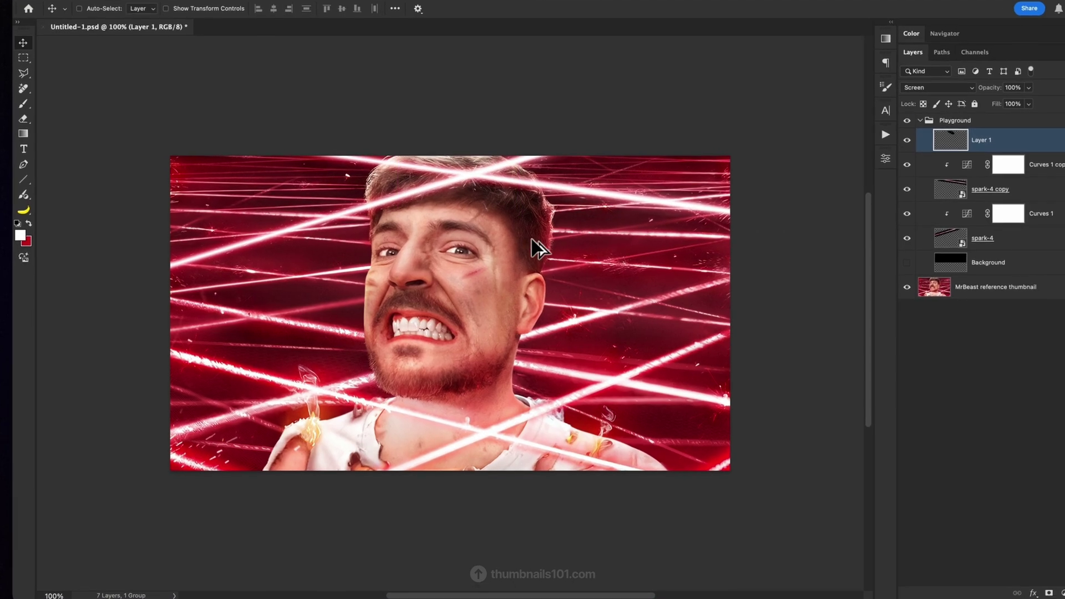
# Place a copy of the spark on the beam left of the face, rotated and resized to about 373 × 277 px
pyautogui.moveTo(538, 248); pyautogui.dragTo(258, 278)
pyautogui.press('super+t')
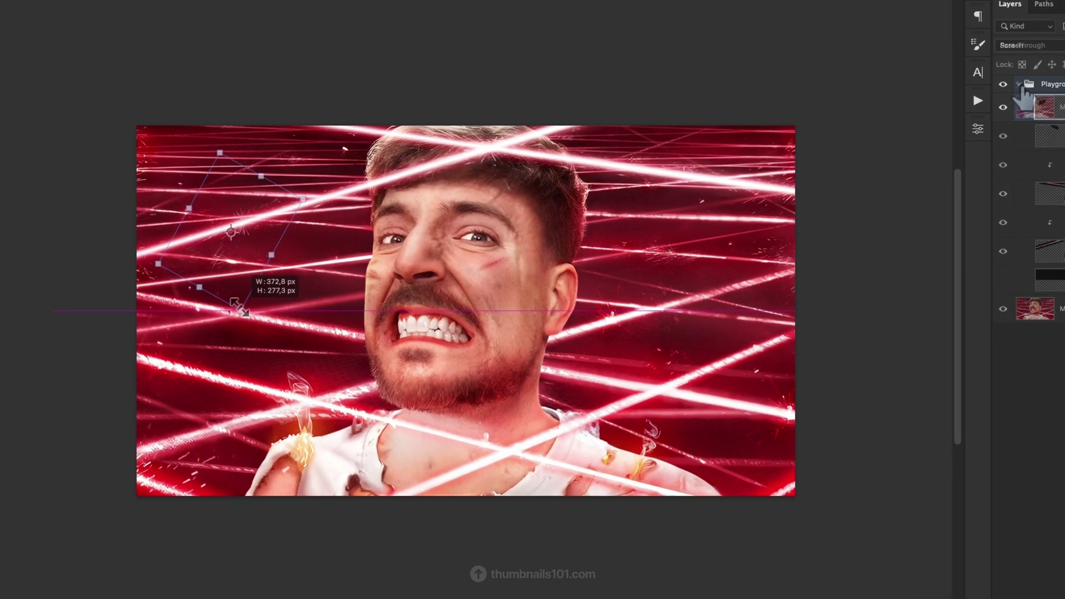
pyautogui.press('Return')
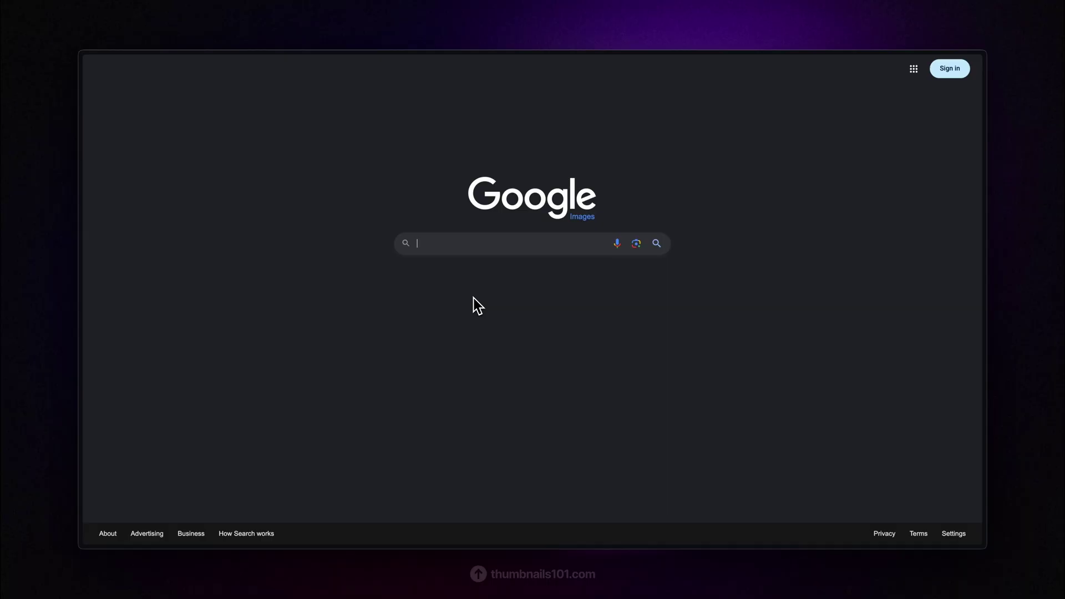
# Switch to Google Images, search for "tesla cybertruck" and preview the Business Insider result
pyautogui.write('tesl')
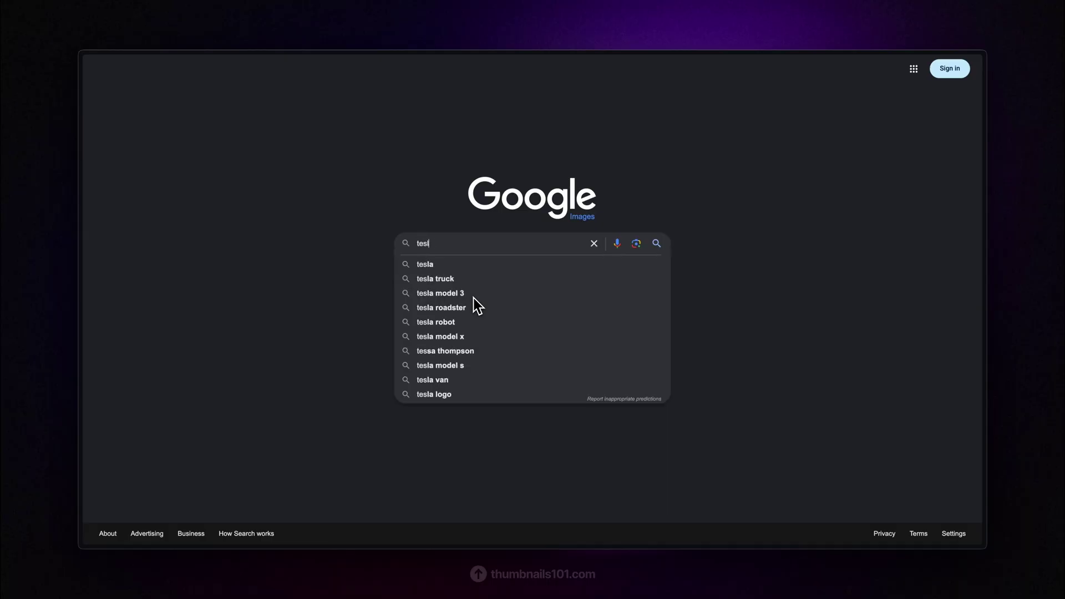
pyautogui.write('a cybertruck')
pyautogui.press('Return')
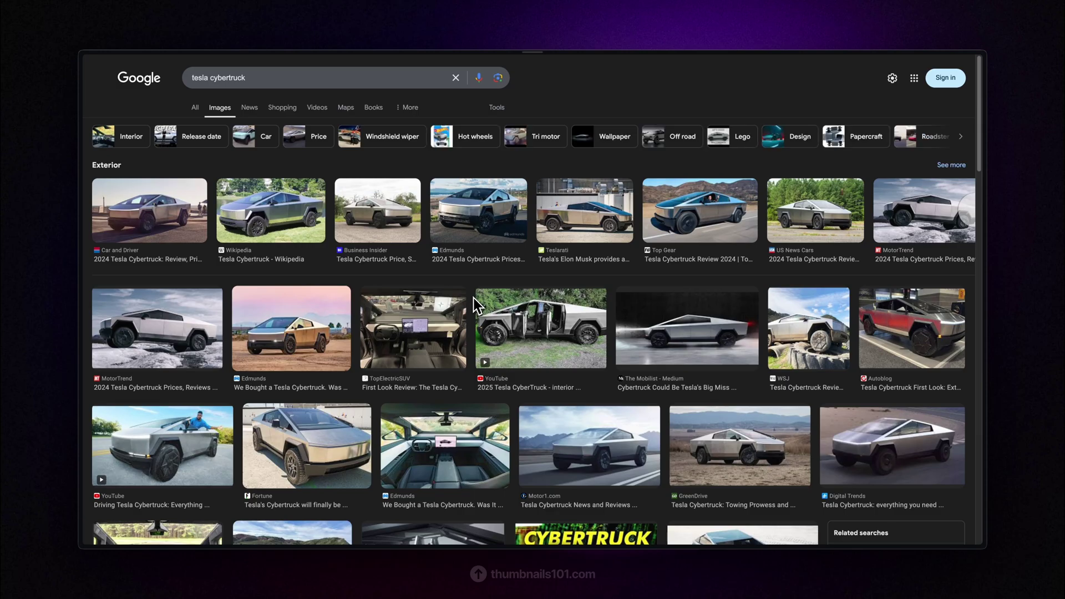
pyautogui.click(414, 222)
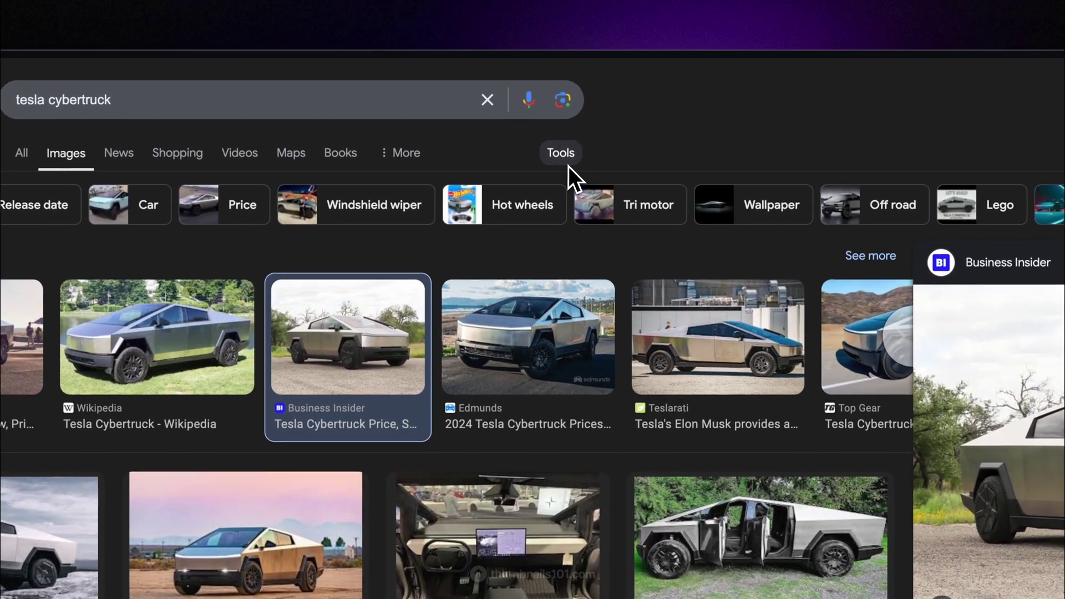
# Run an advanced image search for tesla cybertruck restricted to images larger than 2 MP
pyautogui.click(496, 107)
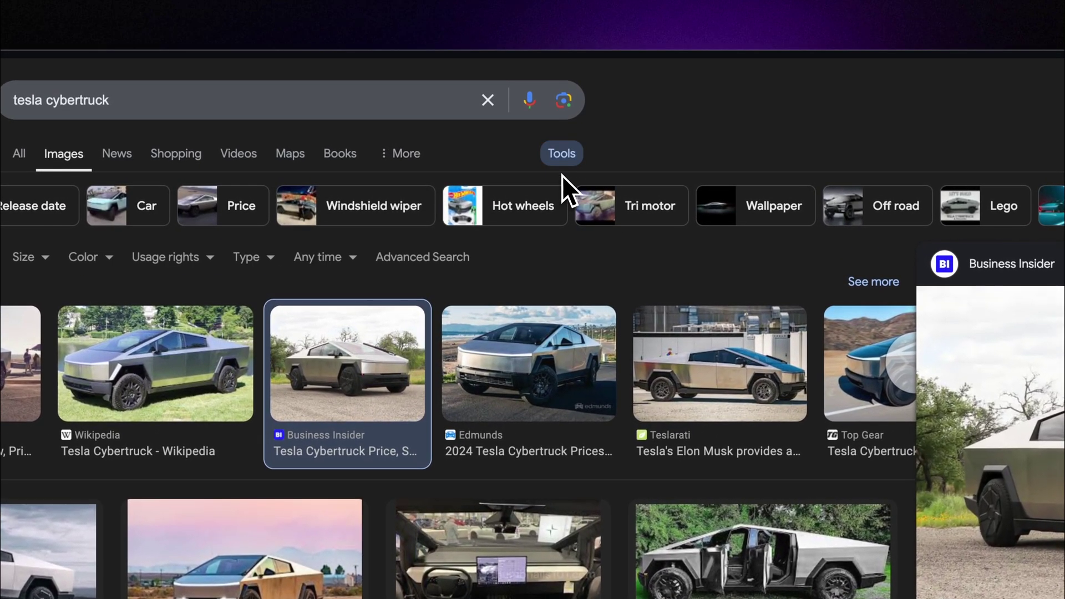
pyautogui.click(435, 258)
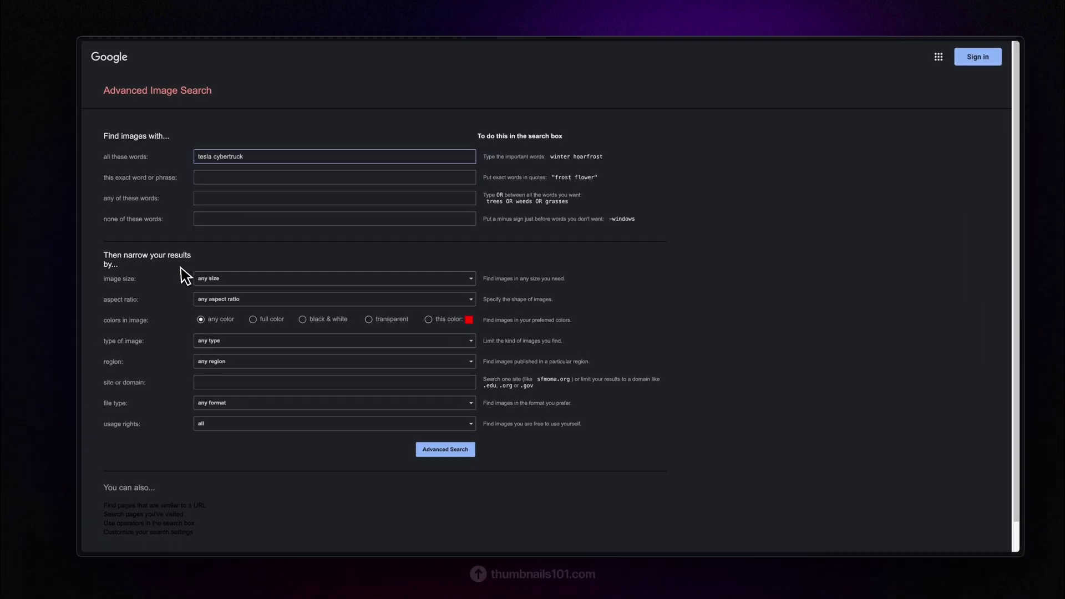
pyautogui.moveTo(135, 279); pyautogui.dragTo(111, 279)
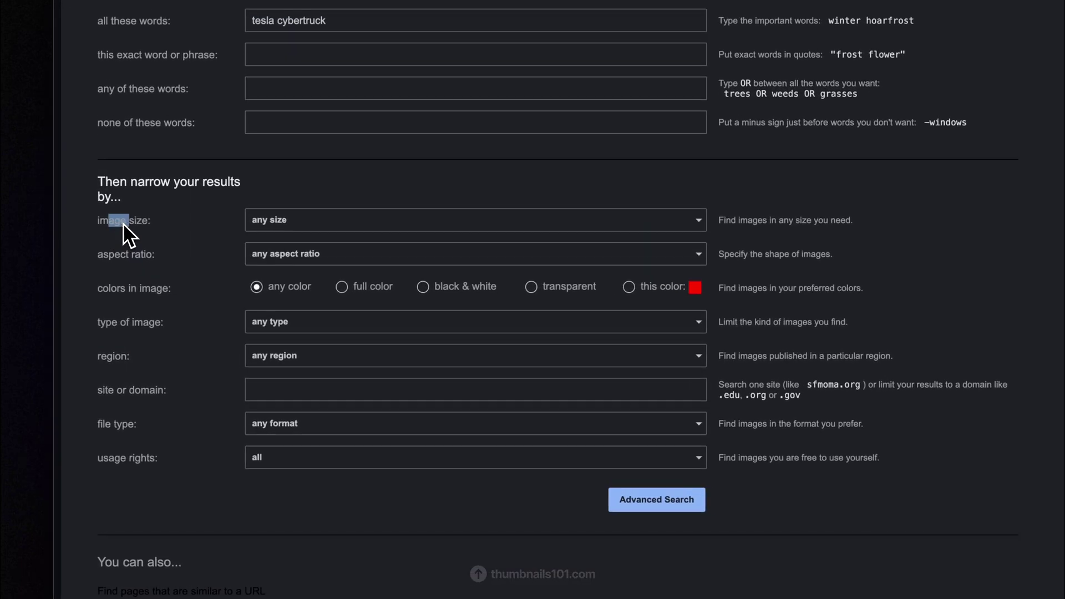
pyautogui.click(233, 279)
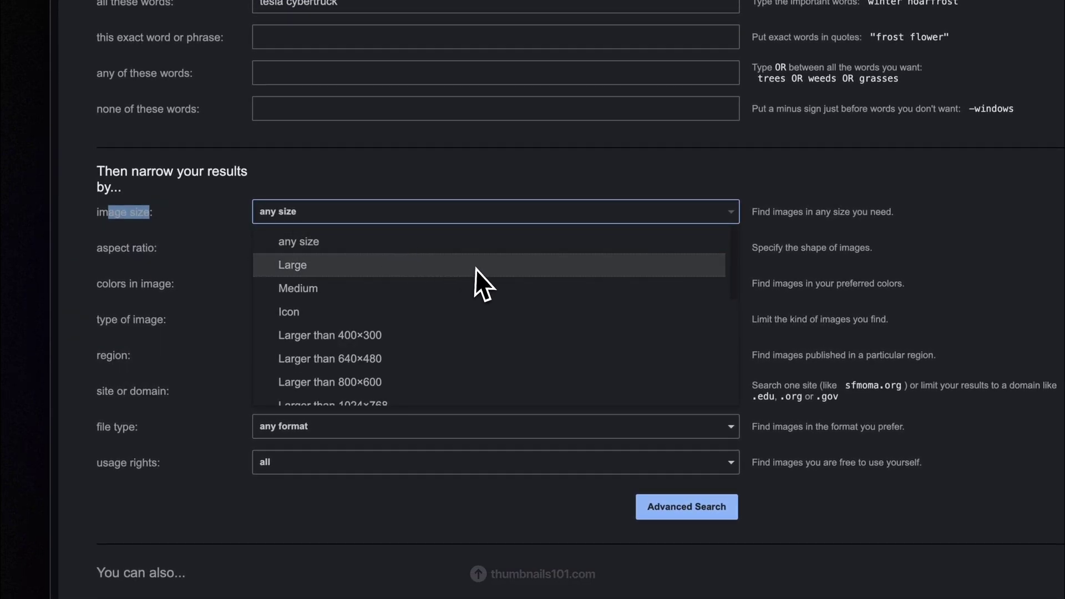
pyautogui.scroll(-3, 527, 278)
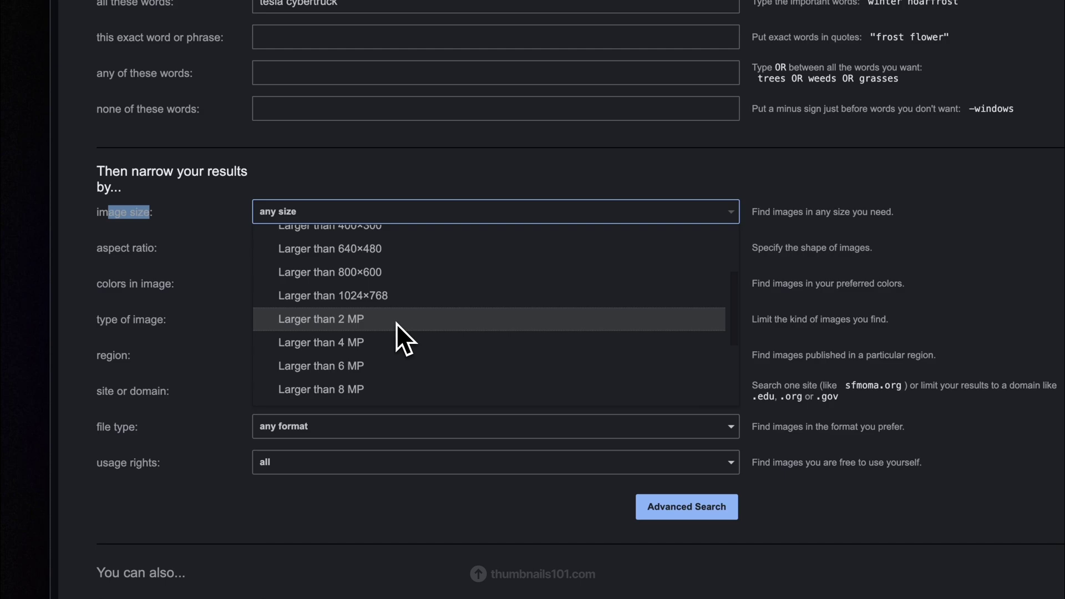
pyautogui.scroll(-3, 396, 324)
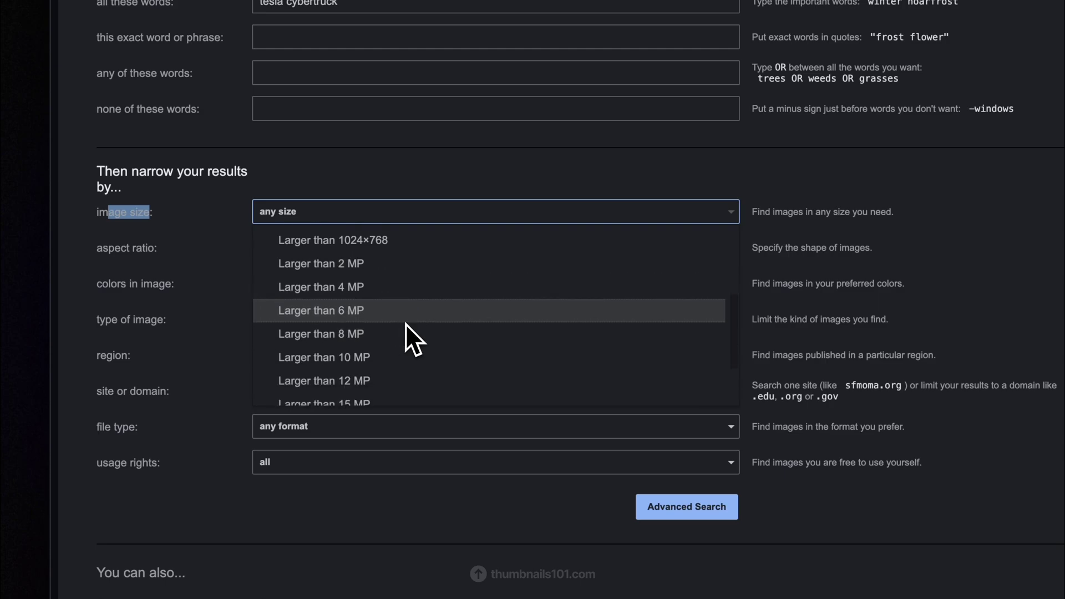
pyautogui.scroll(4, 377, 372)
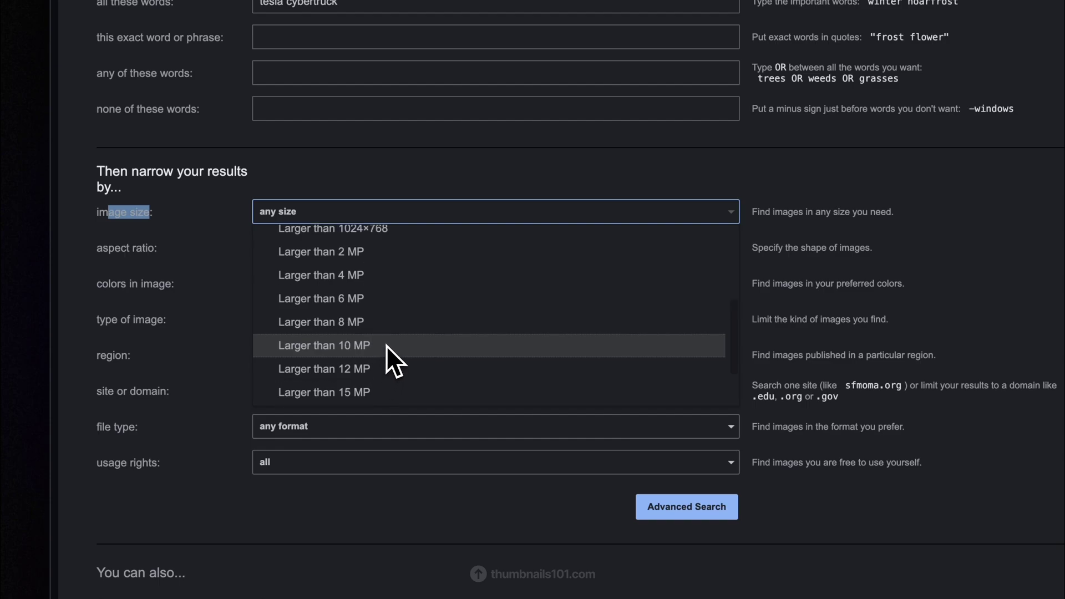
pyautogui.click(405, 251)
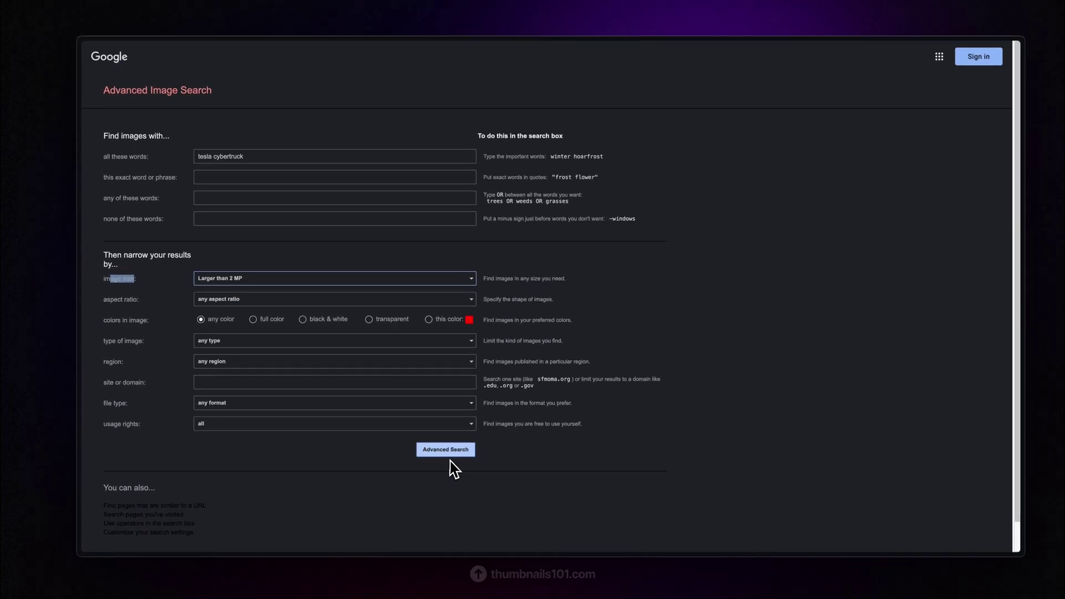
pyautogui.click(432, 447)
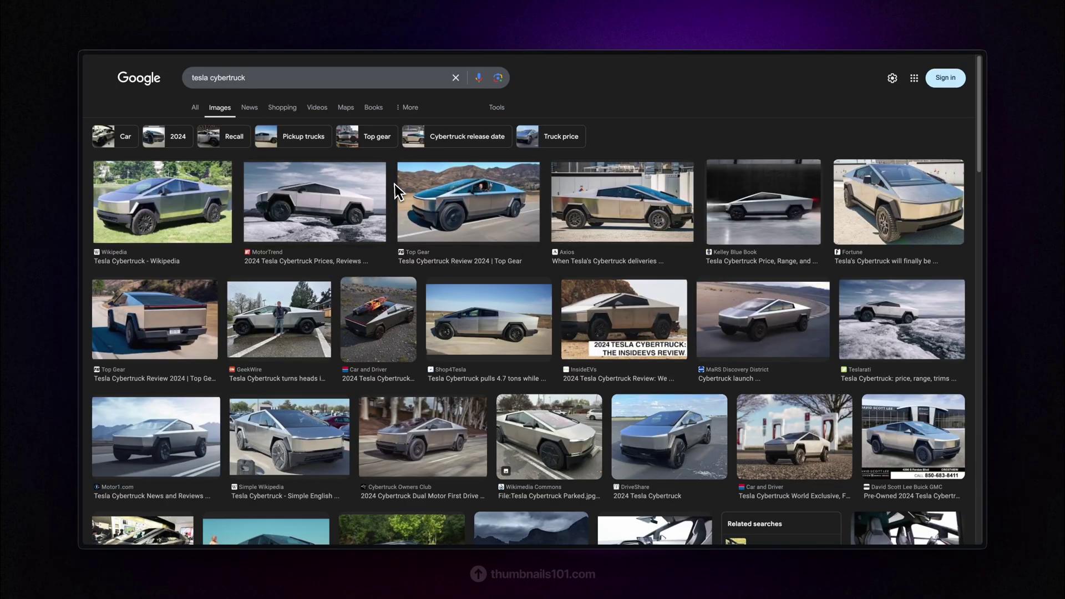
# Preview the MotorTrend and Wikipedia Cybertruck images to check their pixel dimensions
pyautogui.click(359, 194)
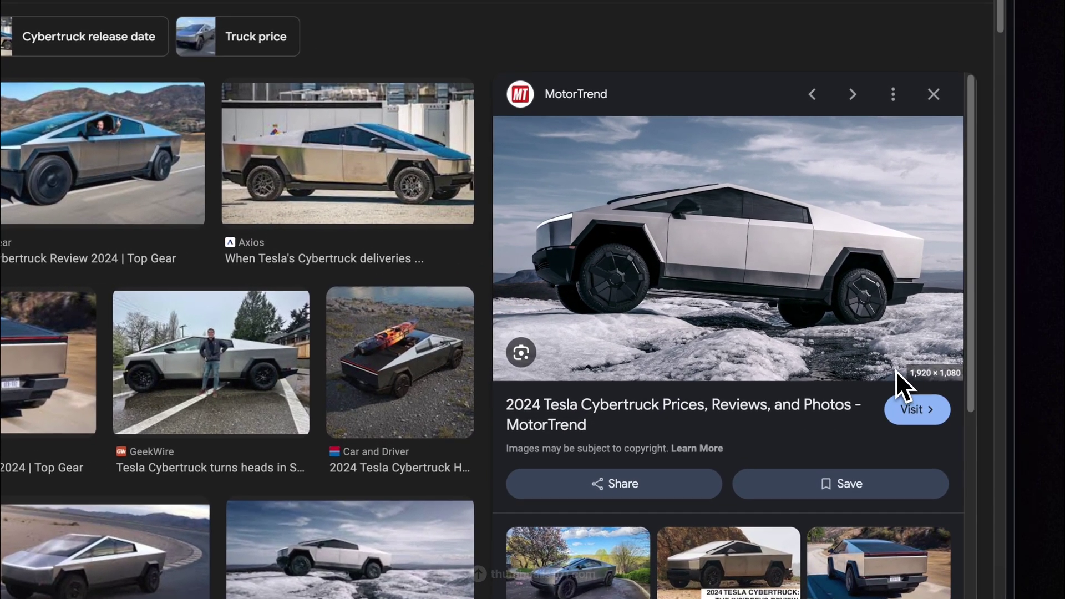
pyautogui.click(151, 191)
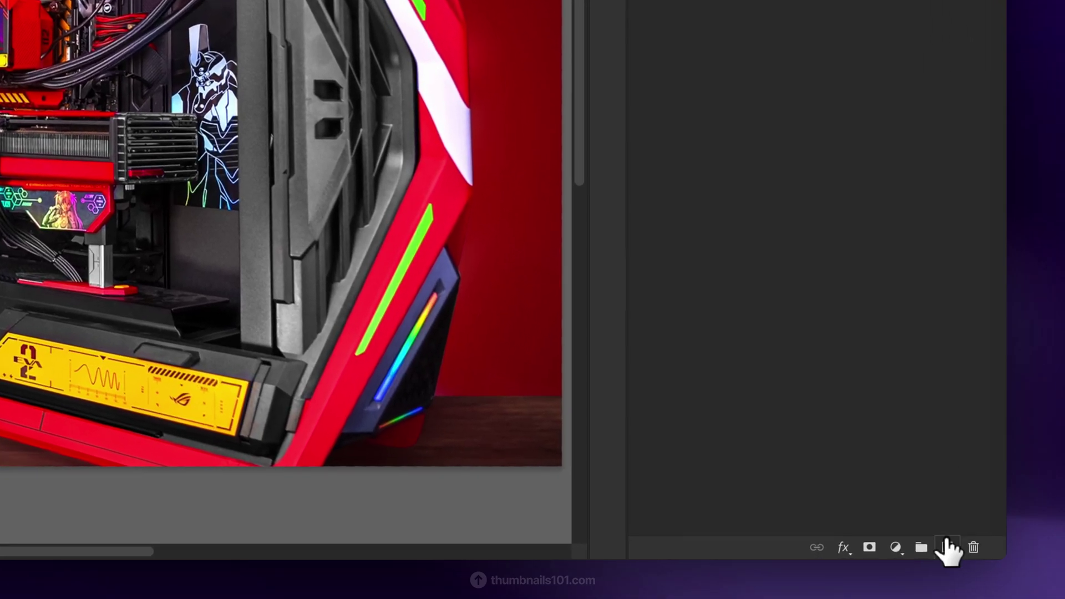
# In Photoshop, add a new layer above the Everything group and ready a soft brush at 59 px, 0% hardness and 2% flow
pyautogui.click(948, 548)
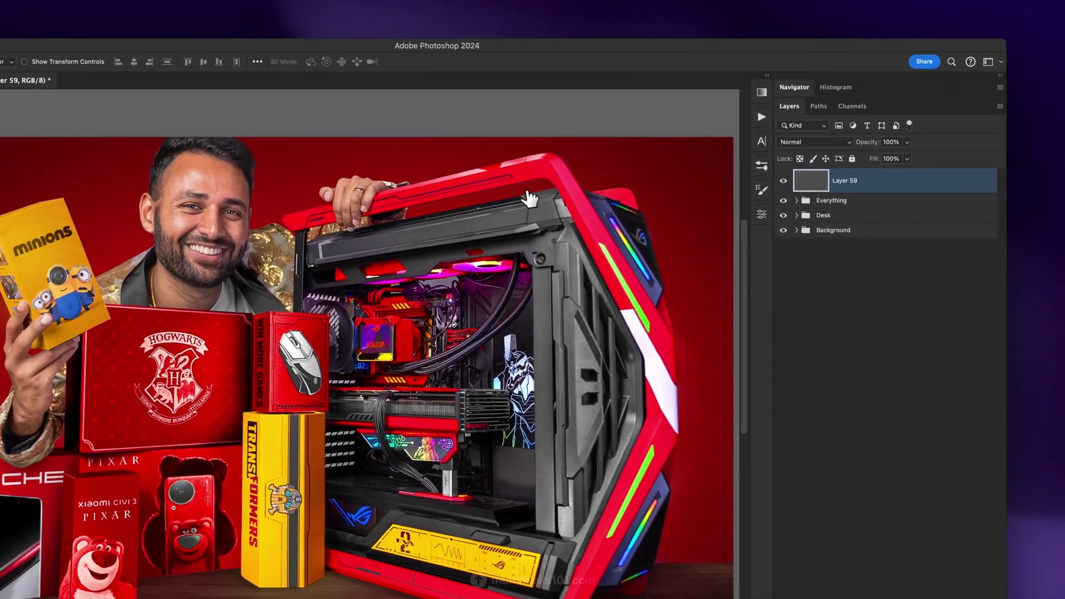
pyautogui.scroll(10, 191, 181)
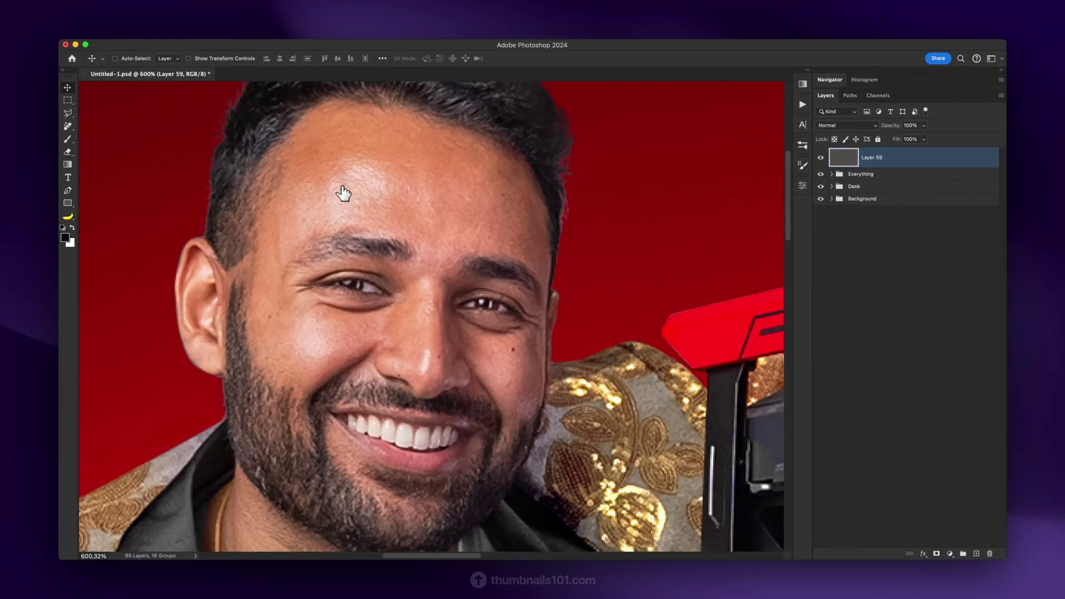
pyautogui.press('b')
pyautogui.rightClick(366, 194)
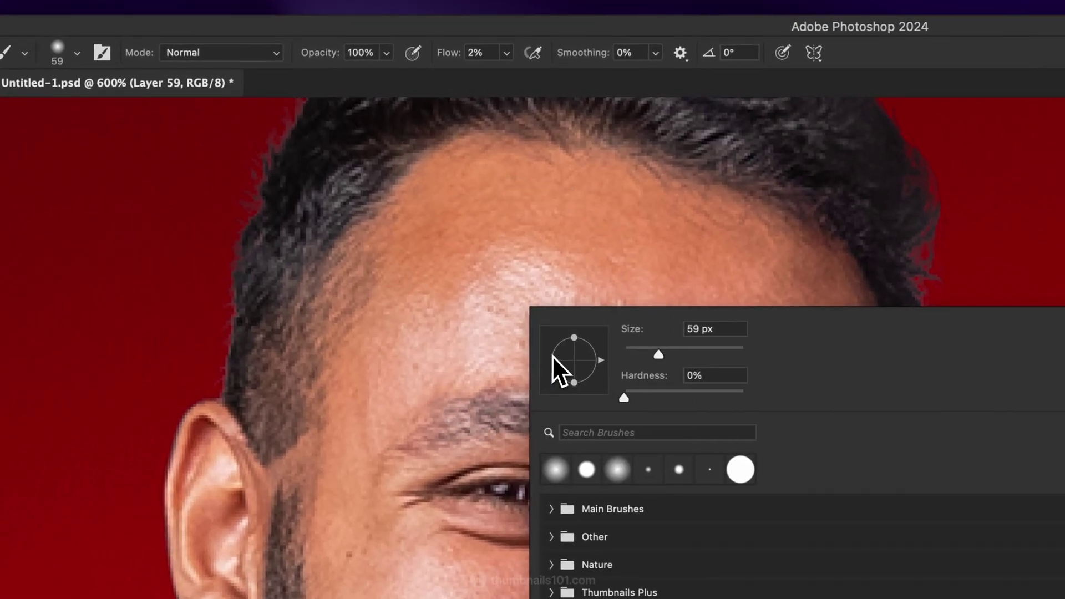
pyautogui.click(377, 273)
pyautogui.moveTo(329, 193); pyautogui.dragTo(334, 198)
pyautogui.moveTo(484, 332); pyautogui.dragTo(476, 340)
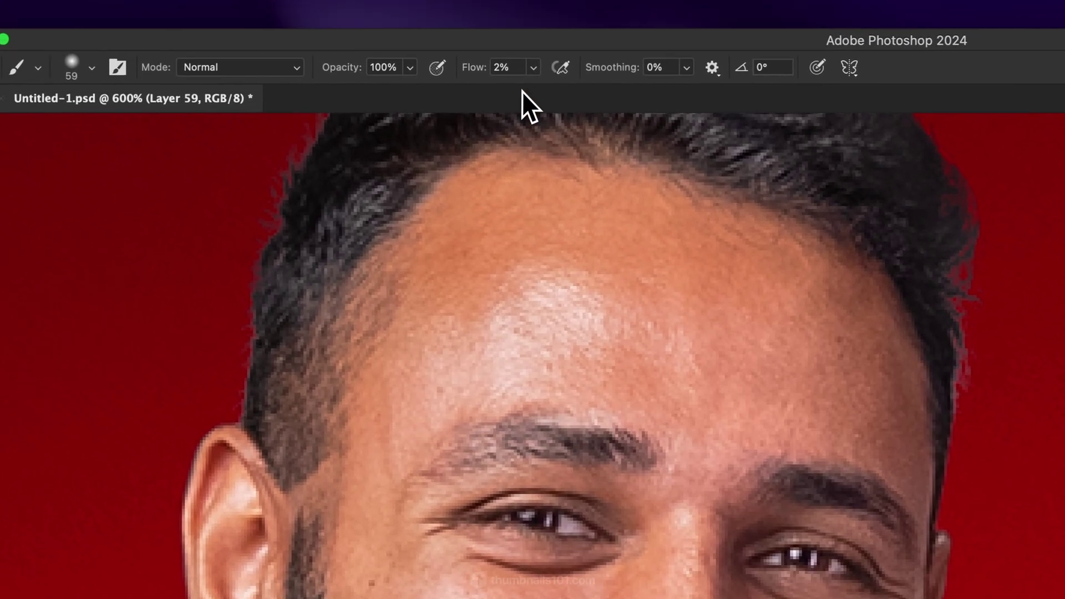
pyautogui.click(484, 52)
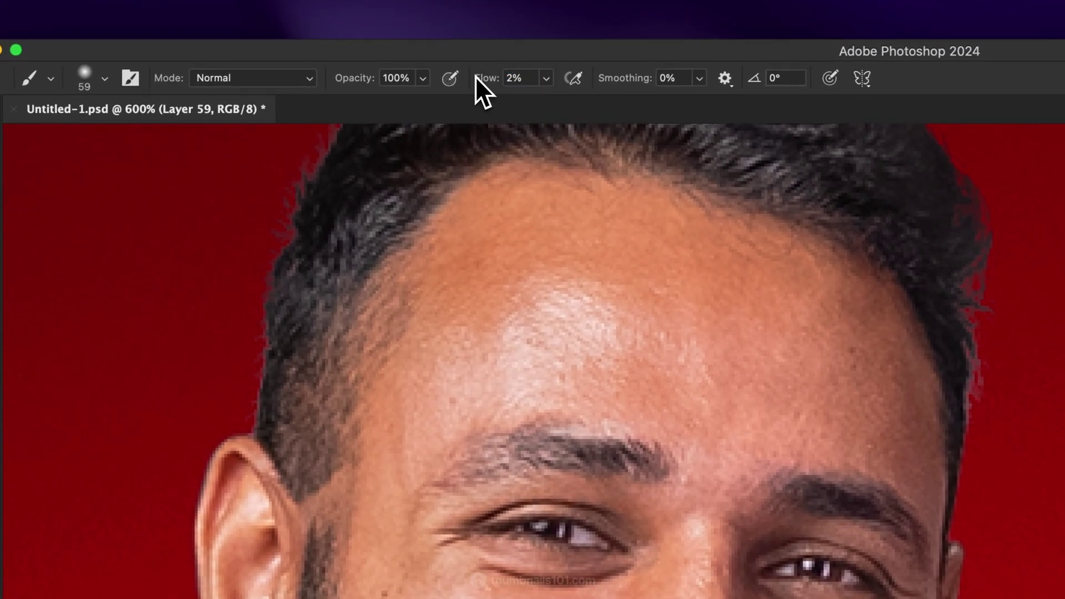
# Sample neighbouring skin tones and paint them softly over the shiny highlights on the man's forehead and nose bridge
pyautogui.keyDown('alt'); pyautogui.click(483, 303); pyautogui.keyUp('alt')
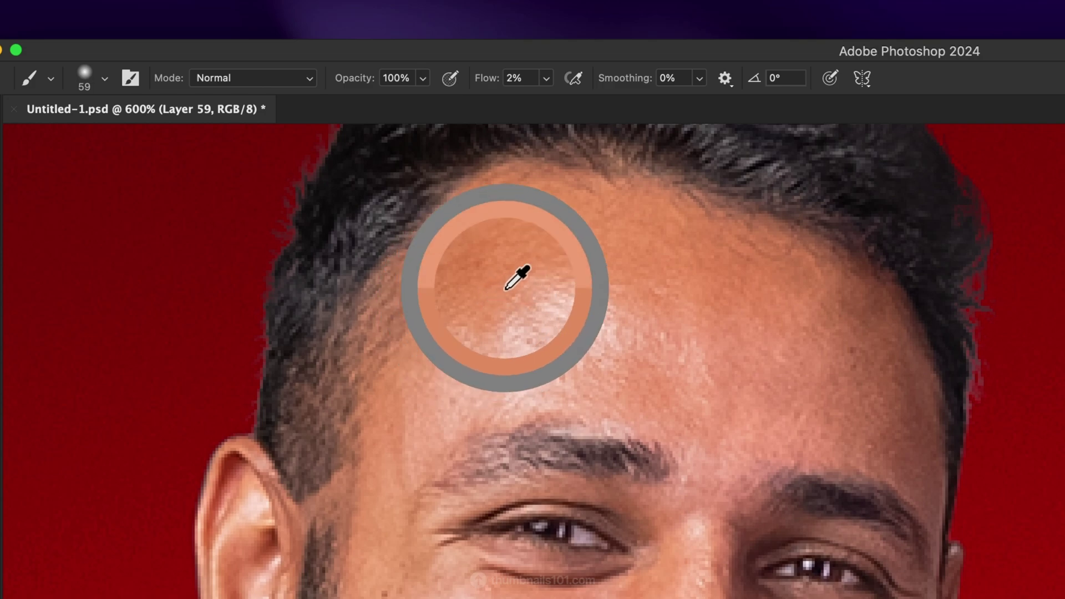
pyautogui.moveTo(488, 302); pyautogui.dragTo(485, 319)
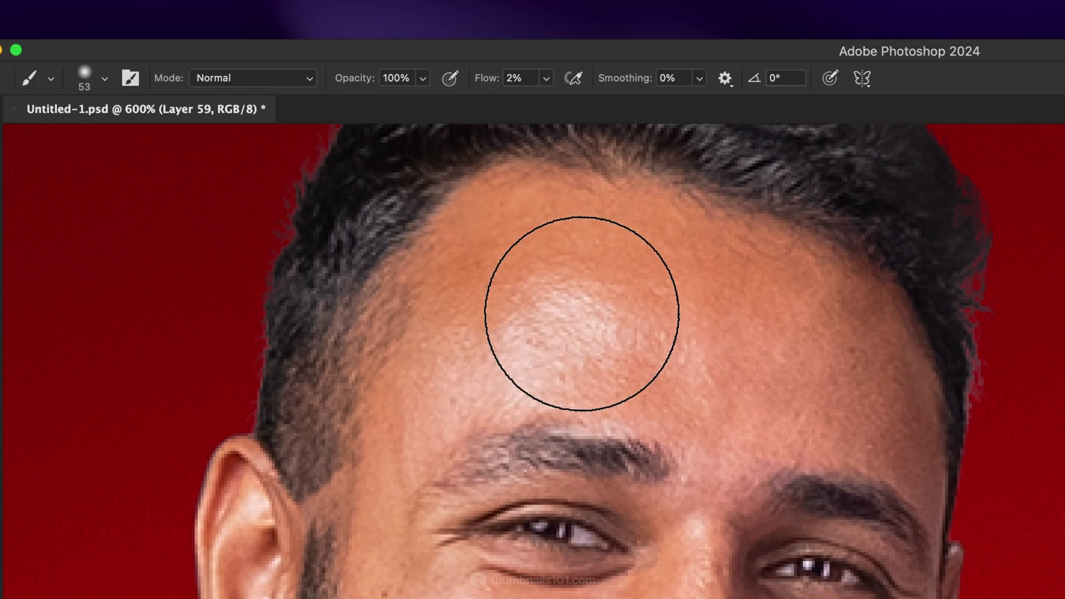
pyautogui.keyDown('alt'); pyautogui.click(635, 393); pyautogui.keyUp('alt')
pyautogui.moveTo(635, 394)
pyautogui.mouseDown()
pyautogui.moveTo(521, 361)
pyautogui.moveTo(475, 385)
pyautogui.mouseUp()
pyautogui.moveTo(502, 345)
pyautogui.mouseDown()
pyautogui.moveTo(468, 322)
pyautogui.moveTo(451, 380)
pyautogui.mouseUp()
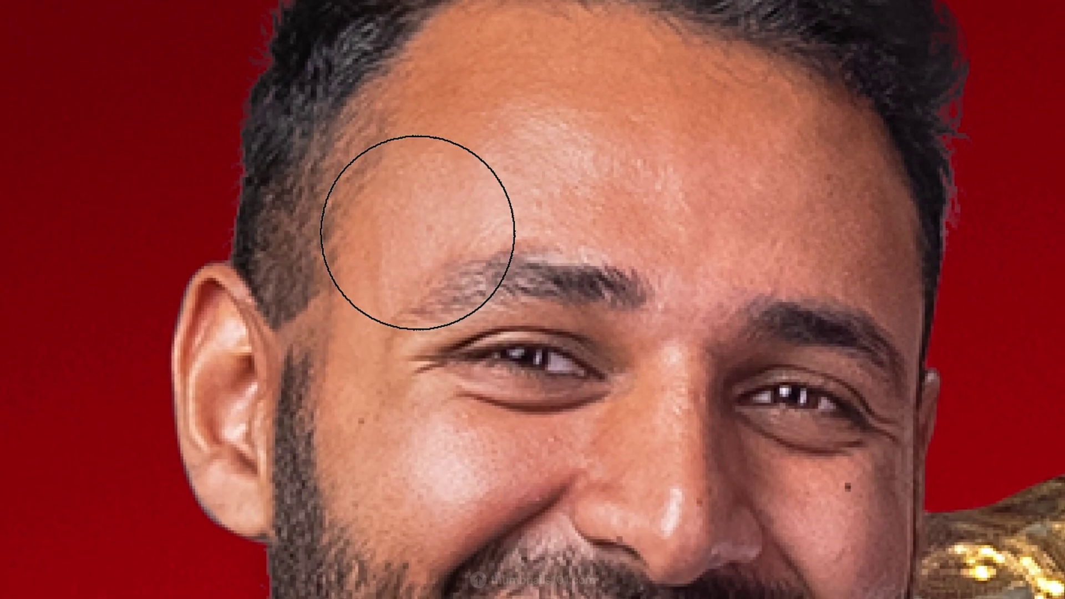
pyautogui.moveTo(625, 129)
pyautogui.mouseDown()
pyautogui.moveTo(601, 142)
pyautogui.moveTo(530, 136)
pyautogui.moveTo(551, 152)
pyautogui.moveTo(634, 166)
pyautogui.moveTo(651, 190)
pyautogui.moveTo(633, 207)
pyautogui.moveTo(556, 209)
pyautogui.mouseUp()
pyautogui.press(']')
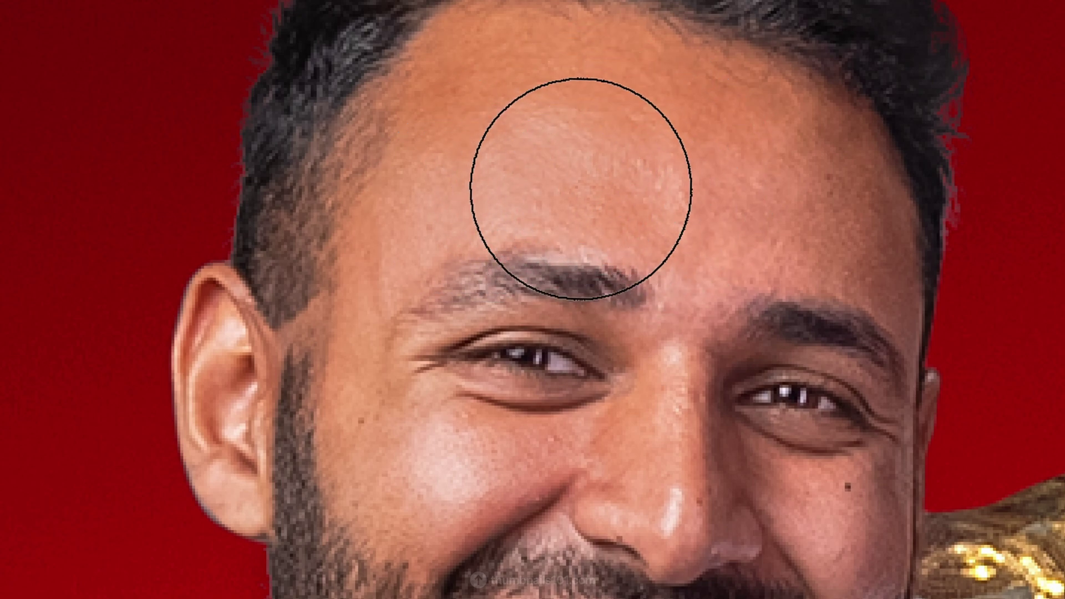
pyautogui.moveTo(652, 377)
pyautogui.mouseDown()
pyautogui.moveTo(647, 399)
pyautogui.moveTo(655, 382)
pyautogui.mouseUp()
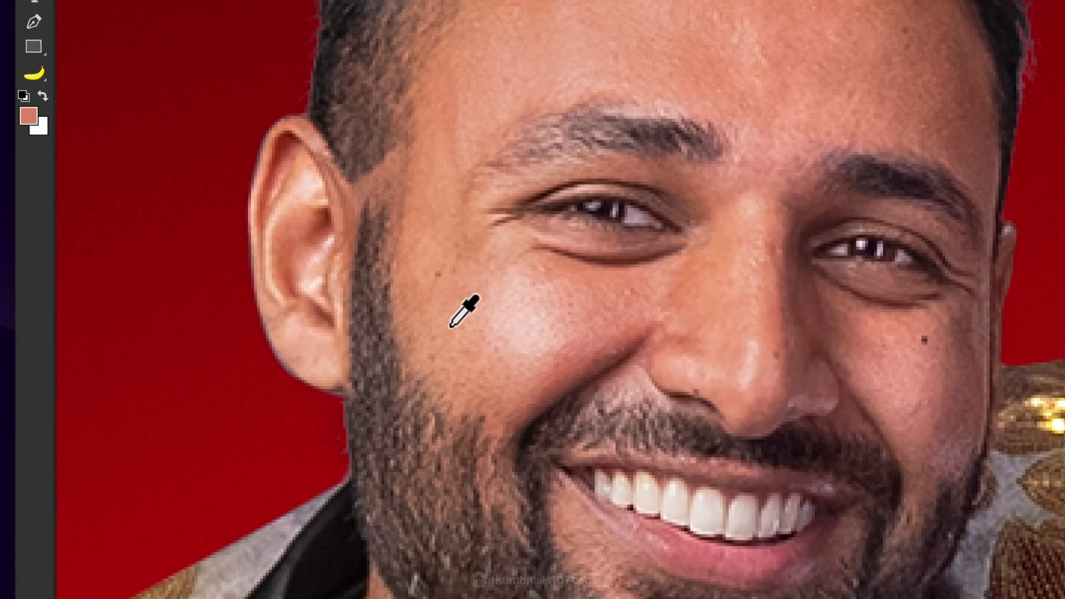
# Soften the shiny highlights on the man's cheek and ear with sampled skin tones, and hide the retouch layer to compare
pyautogui.keyDown('alt'); pyautogui.click(449, 327); pyautogui.keyUp('alt')
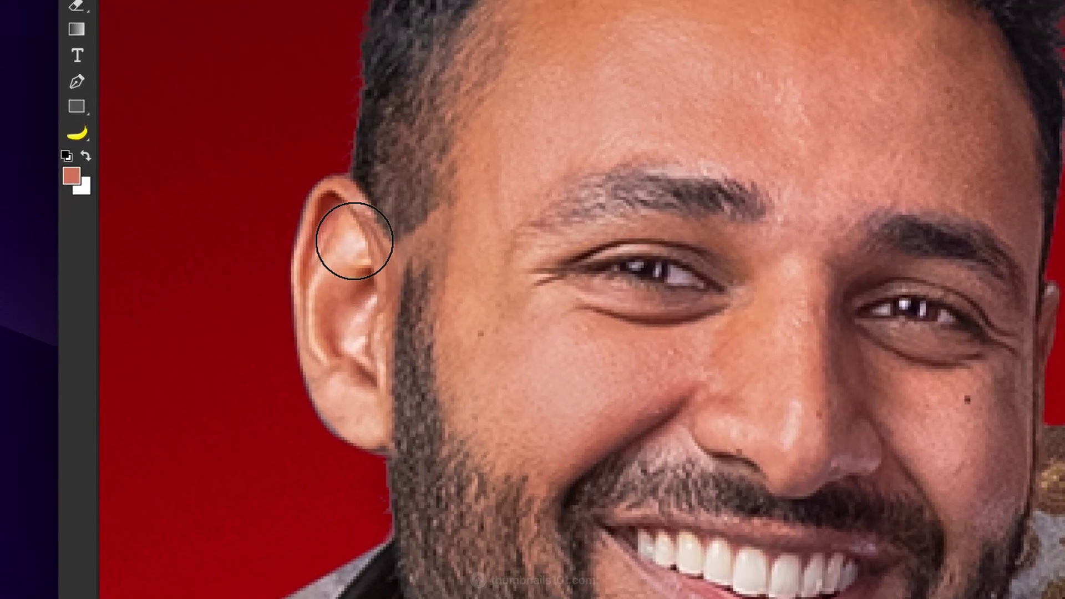
pyautogui.moveTo(305, 261)
pyautogui.mouseDown()
pyautogui.moveTo(318, 257)
pyautogui.moveTo(300, 261)
pyautogui.mouseUp()
pyautogui.press(']')
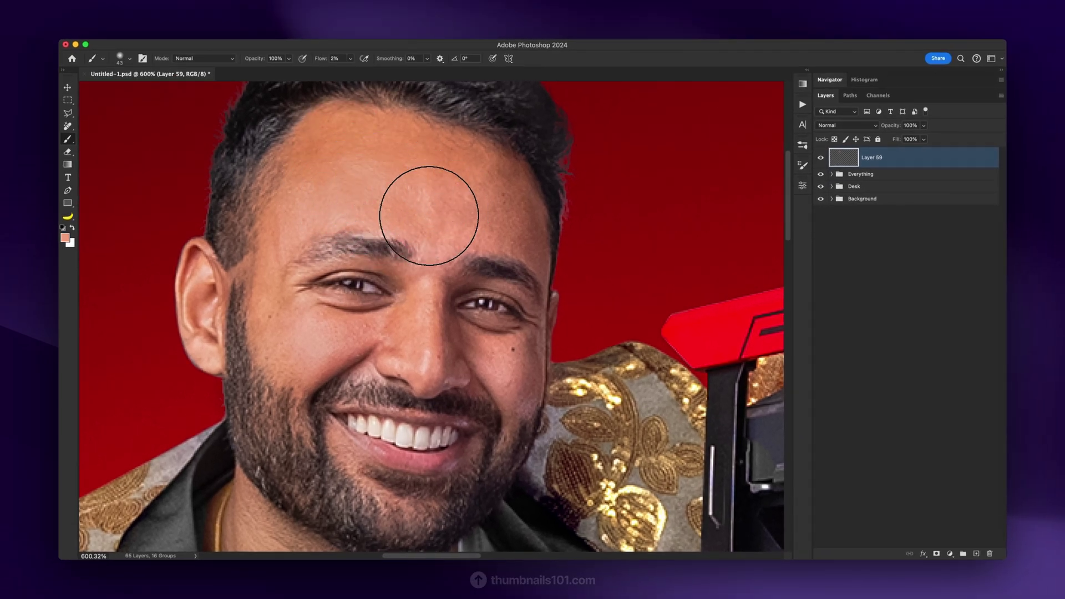
pyautogui.press('super+0')
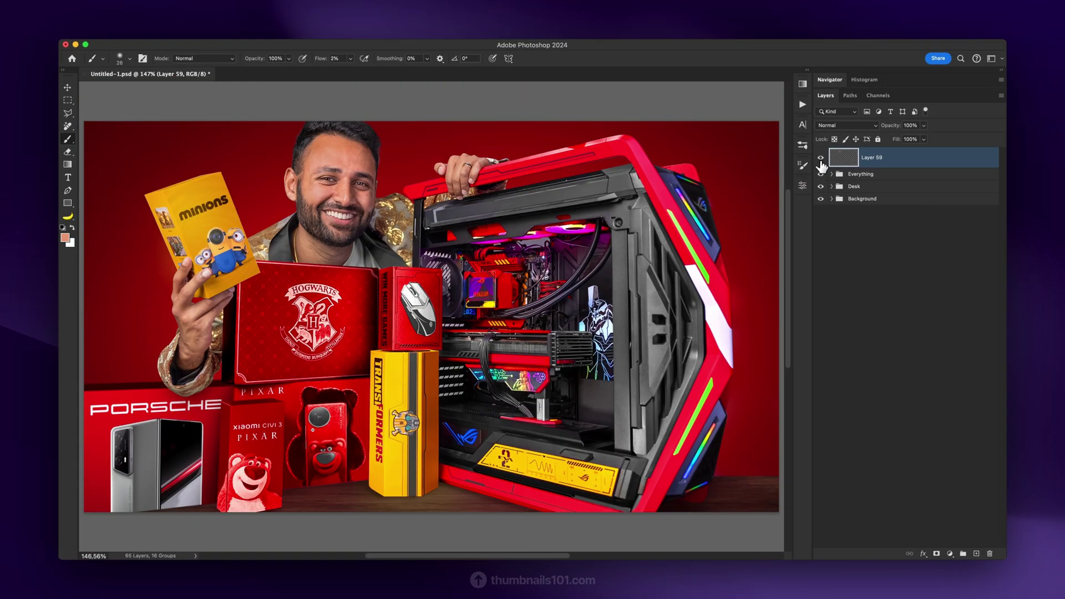
pyautogui.click(820, 159)
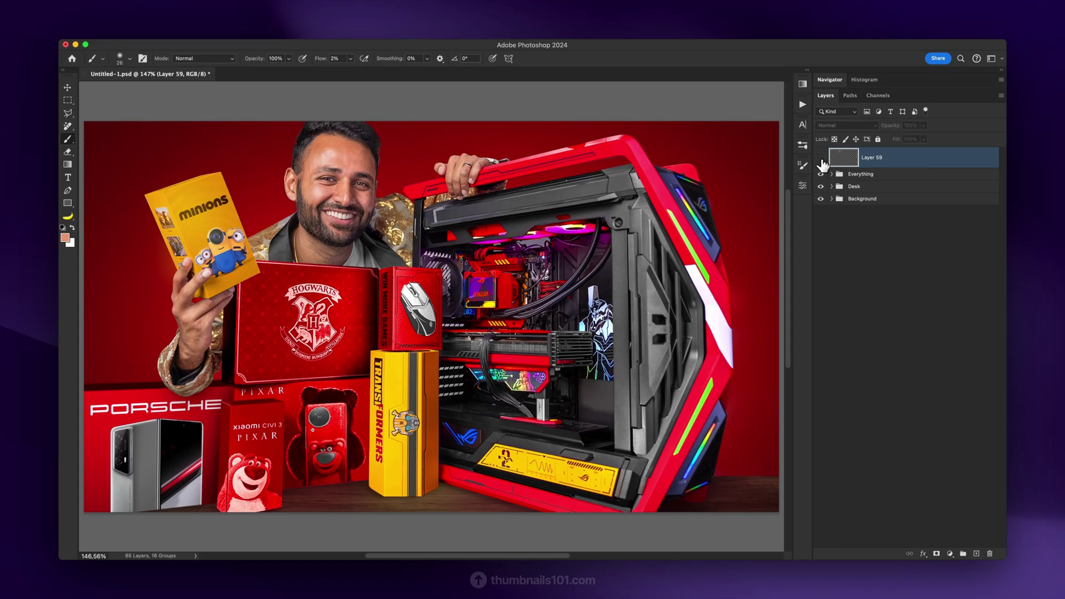
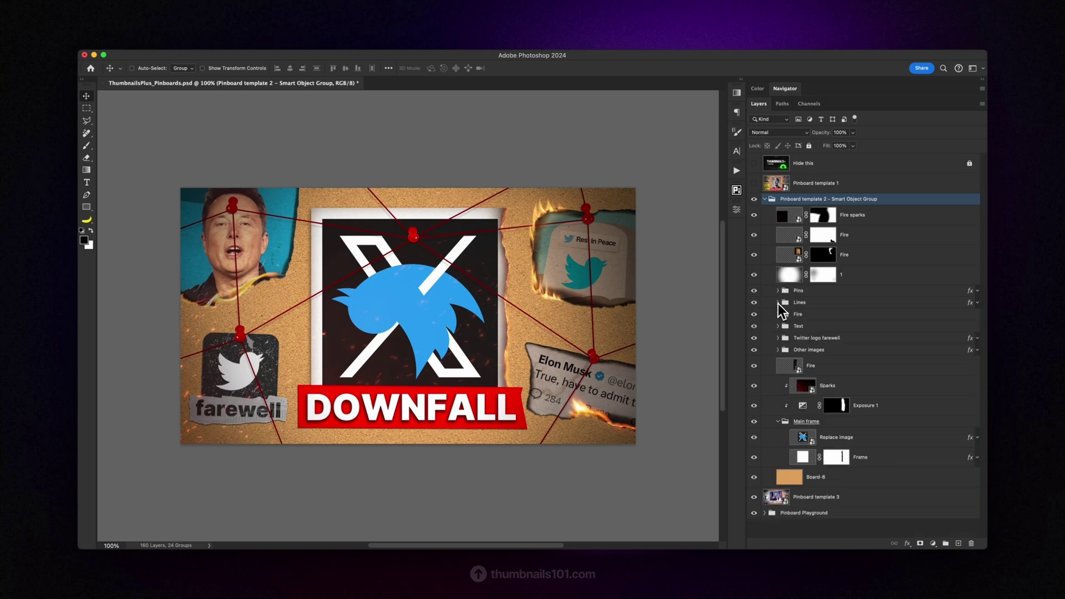
# Toggle the visibility of the layers in the Pinboard template 2 group, from the frame up to the fire sparks, to inspect them
pyautogui.moveTo(756, 467); pyautogui.dragTo(761, 298)
pyautogui.moveTo(755, 457); pyautogui.dragTo(756, 218)
pyautogui.click(865, 218)
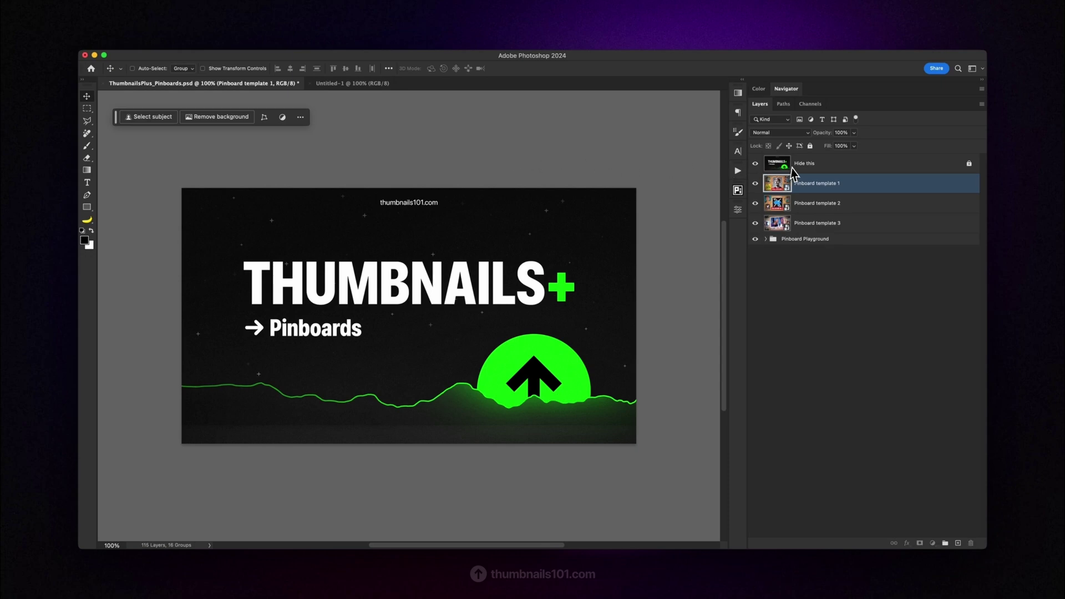
# Hide the "Hide this" cover layer and preview the three pinboard templates by hiding templates 1 and 2 in turn
pyautogui.hotkey('alt', ']')
pyautogui.click(755, 163)
pyautogui.click(810, 186)
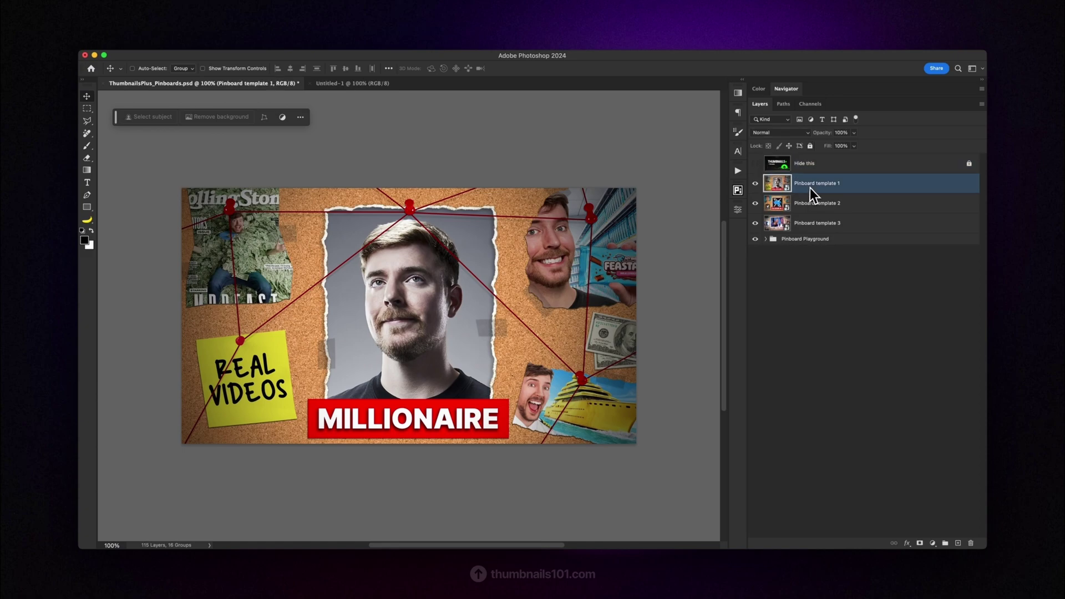
pyautogui.click(755, 183)
pyautogui.click(755, 203)
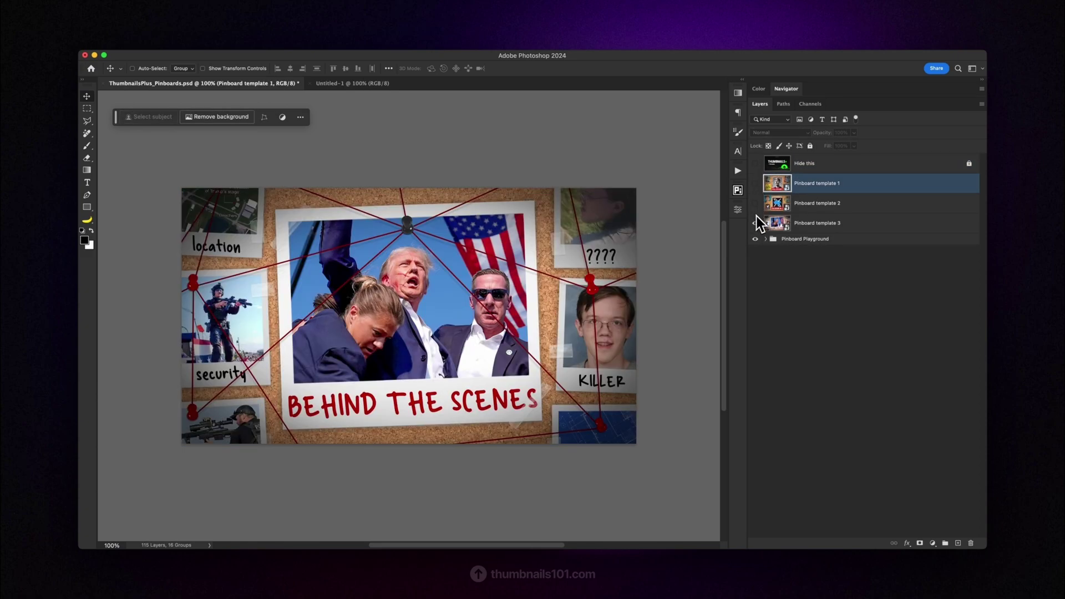
# Show Pinboard template 1 again and look inside its smart object before closing the contents
pyautogui.click(755, 183)
pyautogui.doubleClick(777, 183)
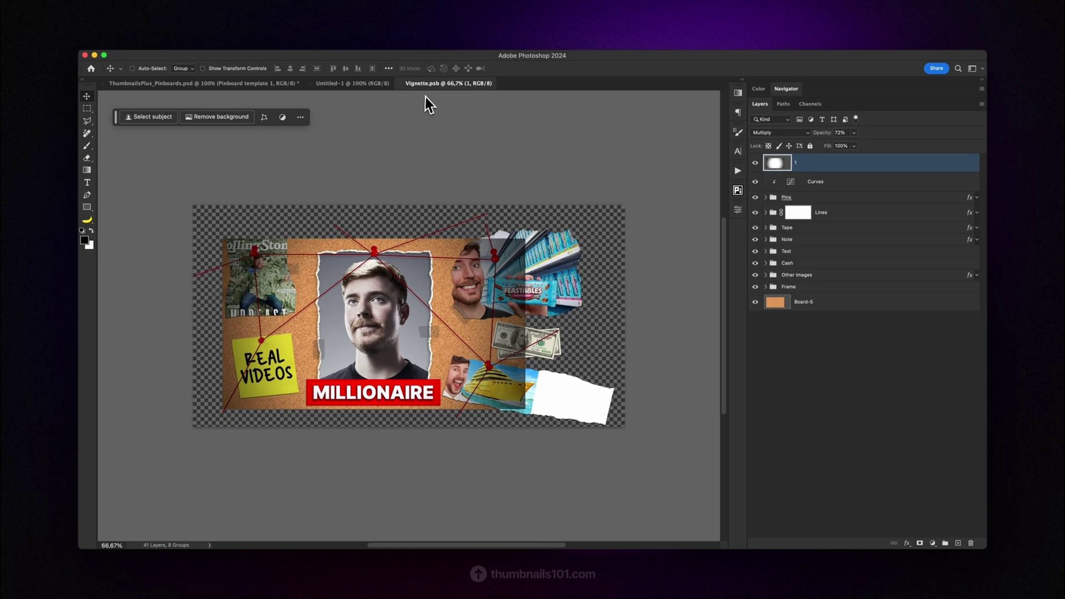
pyautogui.click(401, 83)
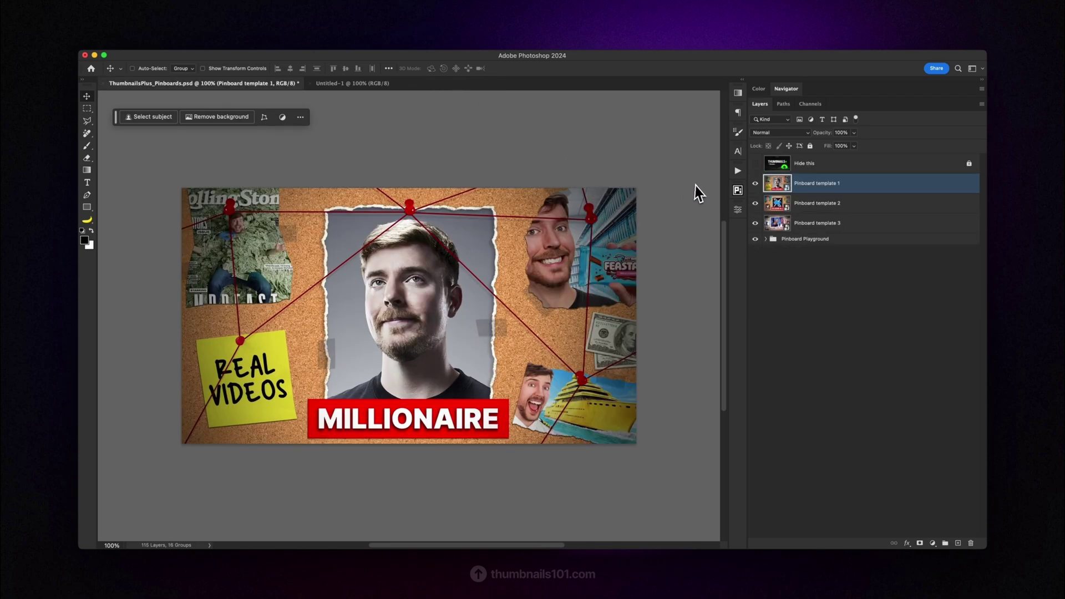
# Copy the Pinboard template 1 smart object and paste it in place into the blank Untitled-1 document
pyautogui.press('super')
pyautogui.press('super+c')
pyautogui.click(341, 86)
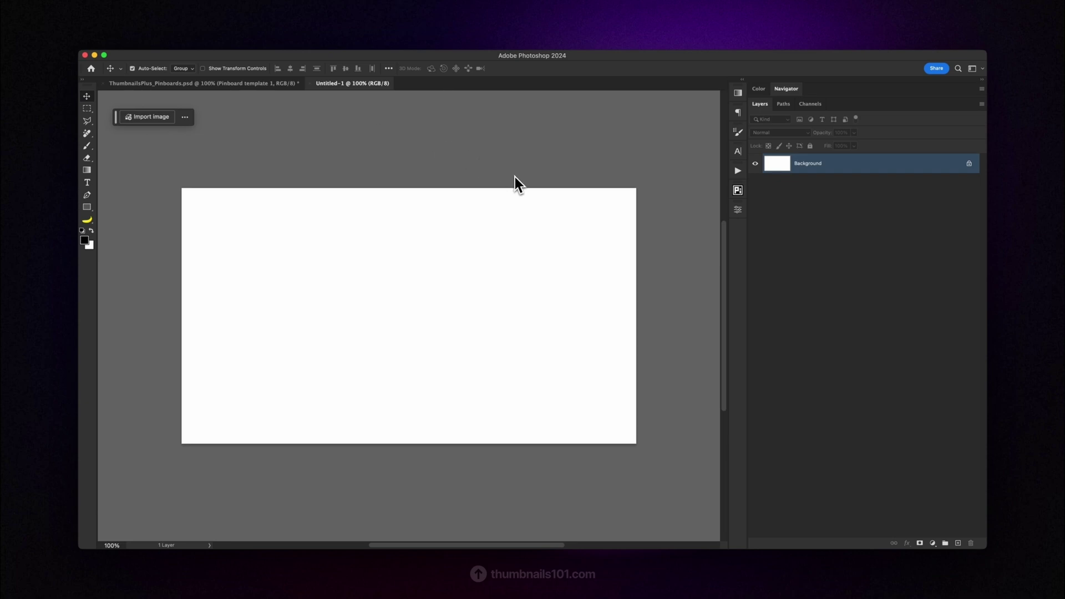
pyautogui.press('super+shift+v')
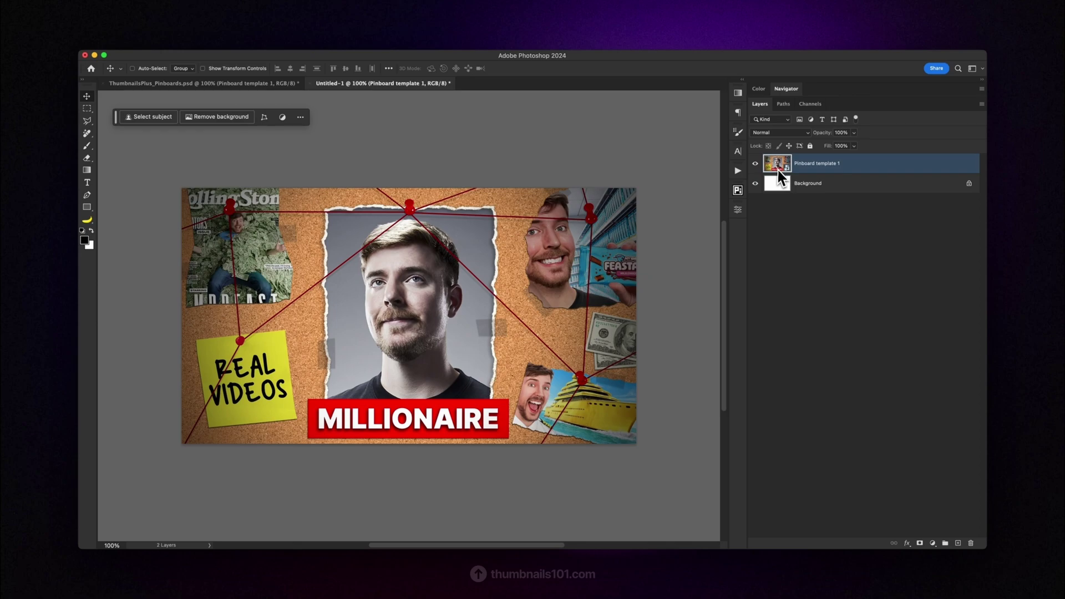
# Convert the pasted Pinboard template 1 smart object to layers and expand the resulting group
pyautogui.rightClick(831, 165)
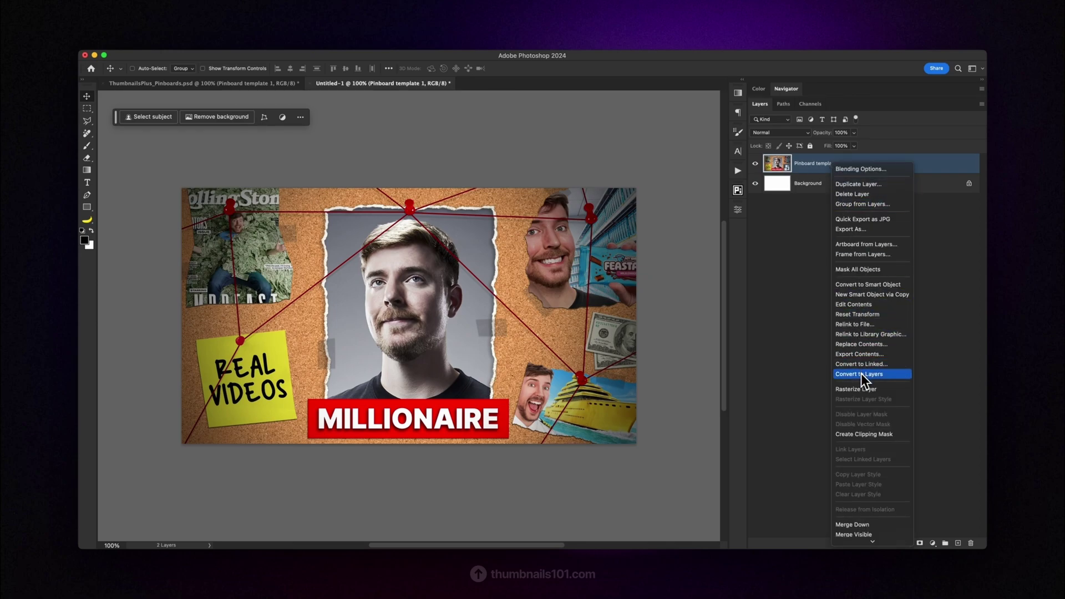
pyautogui.click(862, 375)
pyautogui.click(766, 160)
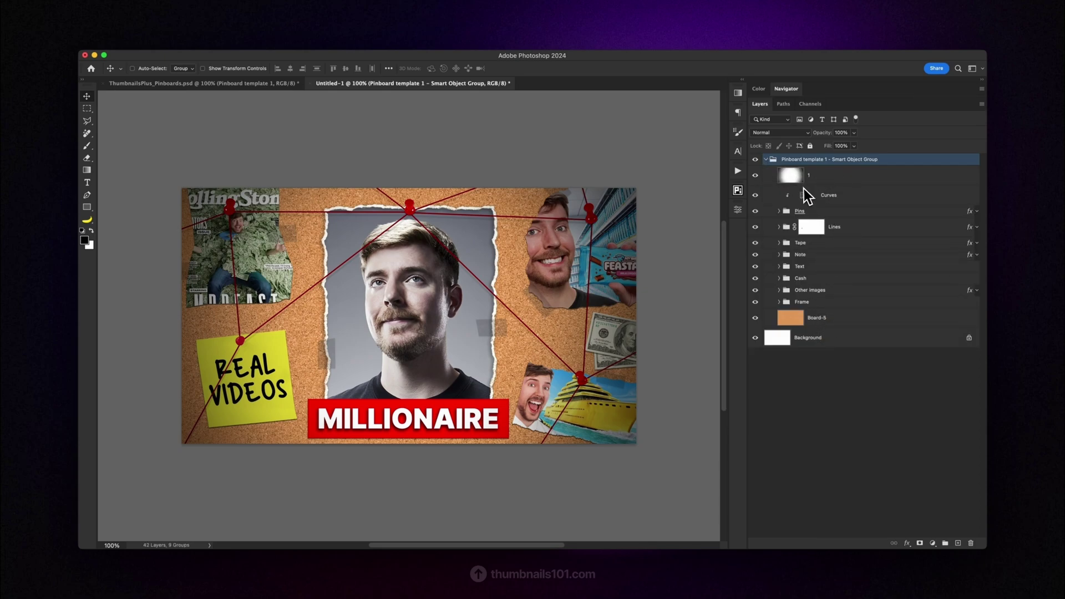
# Cover the main portrait with a 00ffff solid colour fill inside the Replace image smart object, save it, and collapse the Frame group
pyautogui.rightClick(472, 238)
pyautogui.click(497, 265)
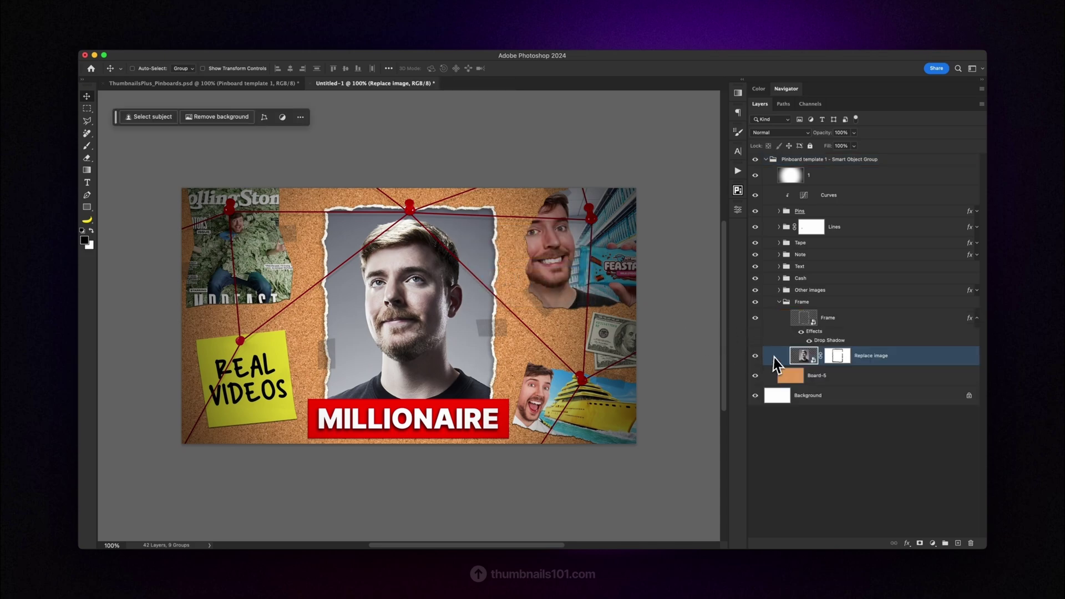
pyautogui.doubleClick(806, 358)
pyautogui.click(932, 543)
pyautogui.click(932, 389)
pyautogui.write('00ffff')
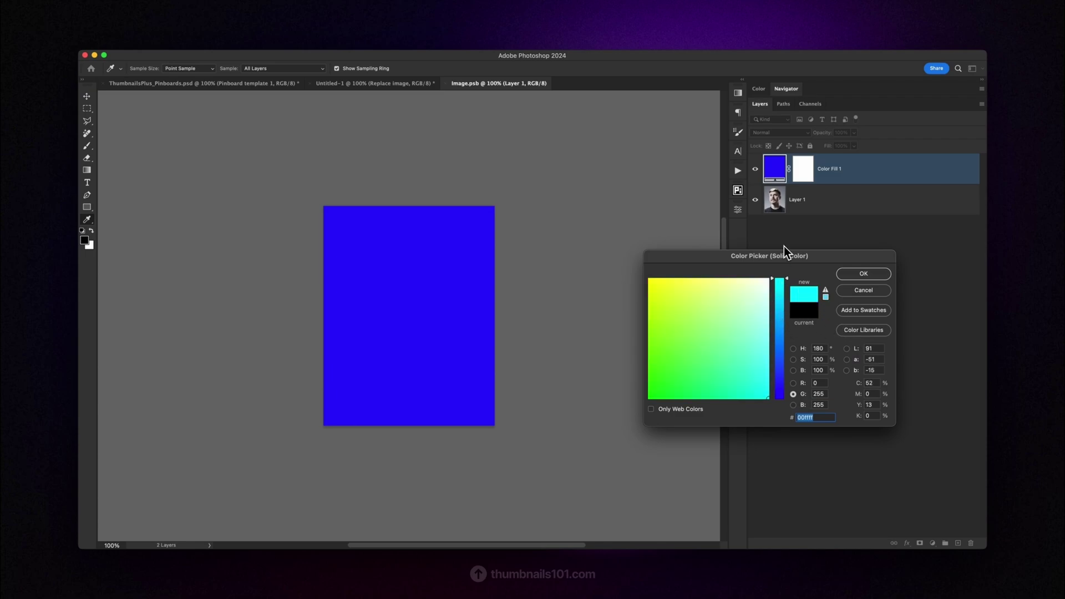
pyautogui.click(863, 274)
pyautogui.press('super+s')
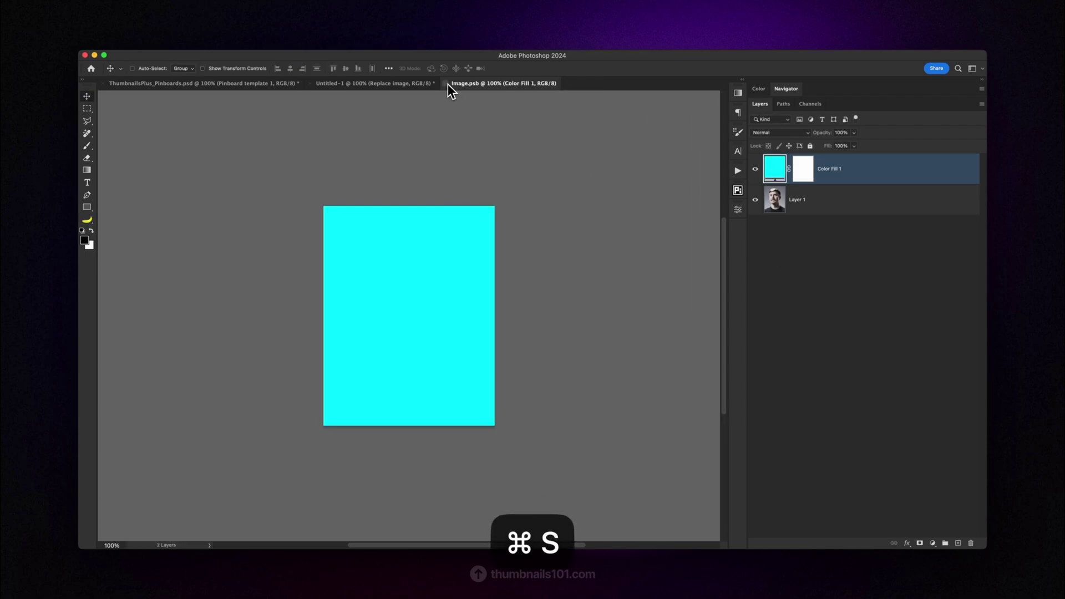
pyautogui.click(447, 83)
pyautogui.click(779, 301)
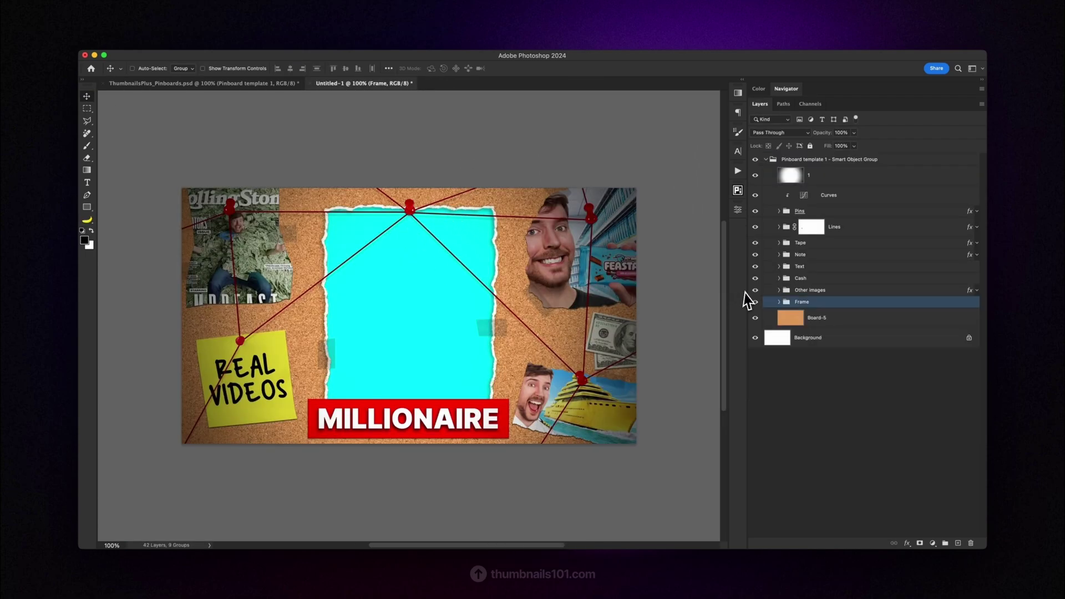
# Replace the MILLIONAIRE headline on the red banner with TEXT
pyautogui.click(778, 266)
pyautogui.press('t')
pyautogui.click(410, 419)
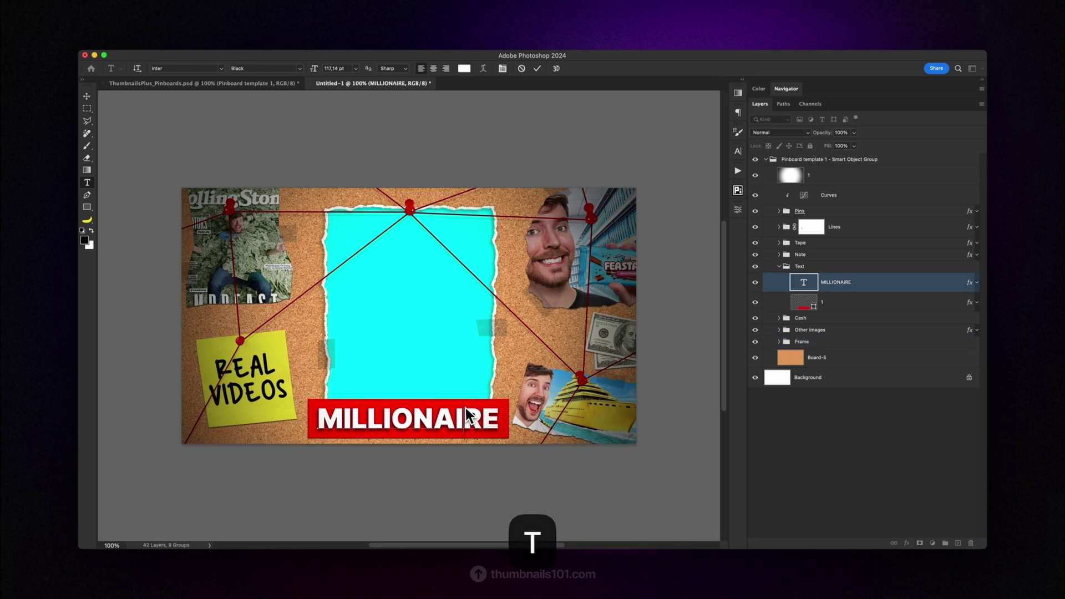
pyautogui.press('super+a')
pyautogui.write('TEXT')
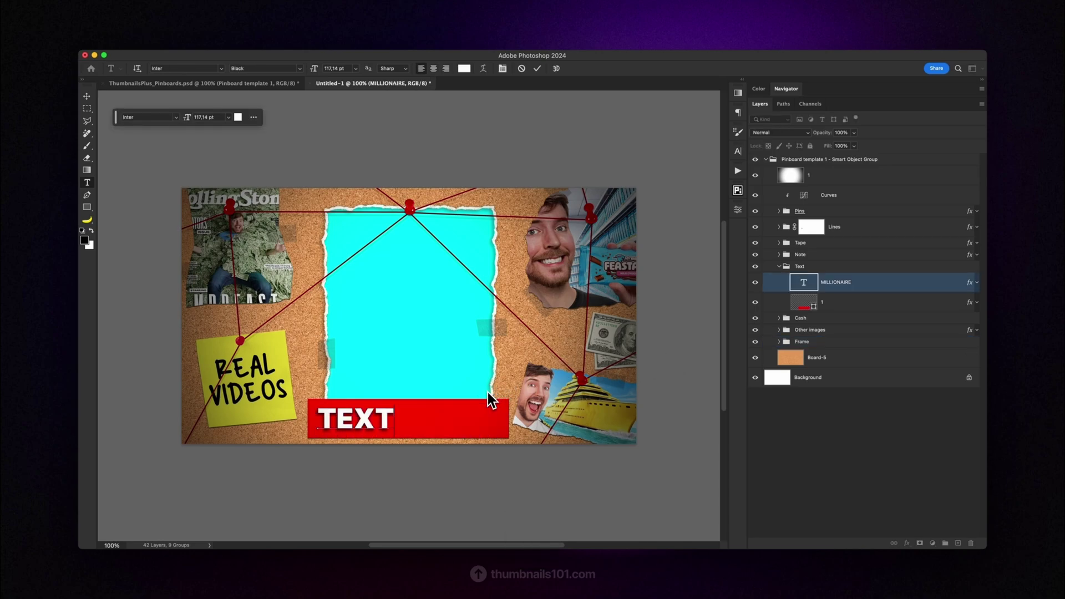
pyautogui.press('Escape')
# Centre the banner headline horizontally on the canvas and clear the selection
pyautogui.press('v')
pyautogui.press('super+a')
pyautogui.click(290, 69)
pyautogui.press('super+d')
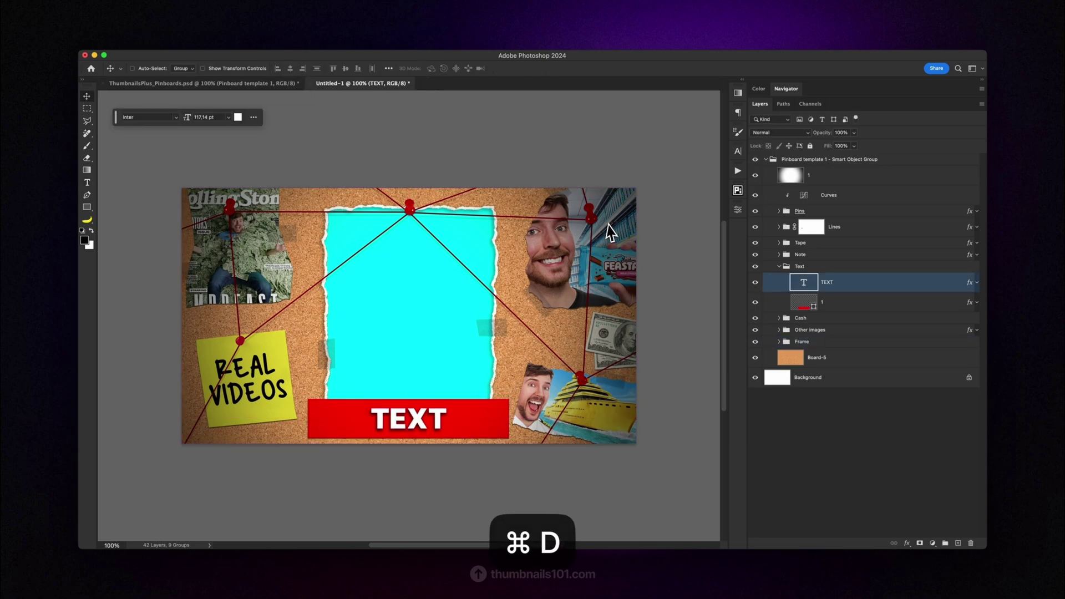
# Replace the sticky note's REAL VIDEOS lettering with the word "text" on two lines
pyautogui.click(779, 254)
pyautogui.click(875, 271)
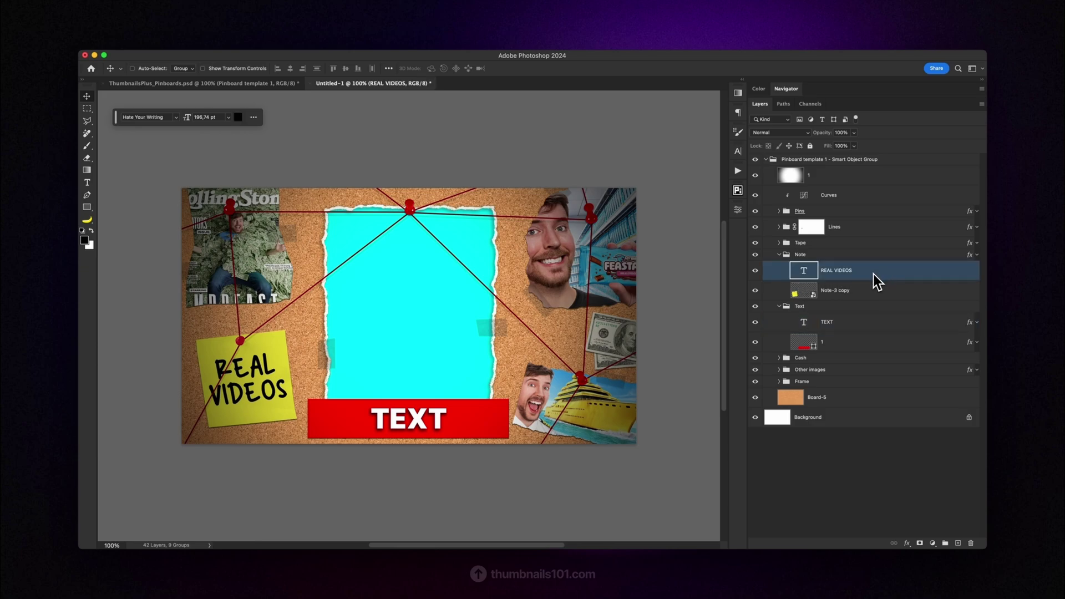
pyautogui.press('t')
pyautogui.click(253, 377)
pyautogui.press('super+a')
pyautogui.write('text')
pyautogui.press('Return')
pyautogui.write('text')
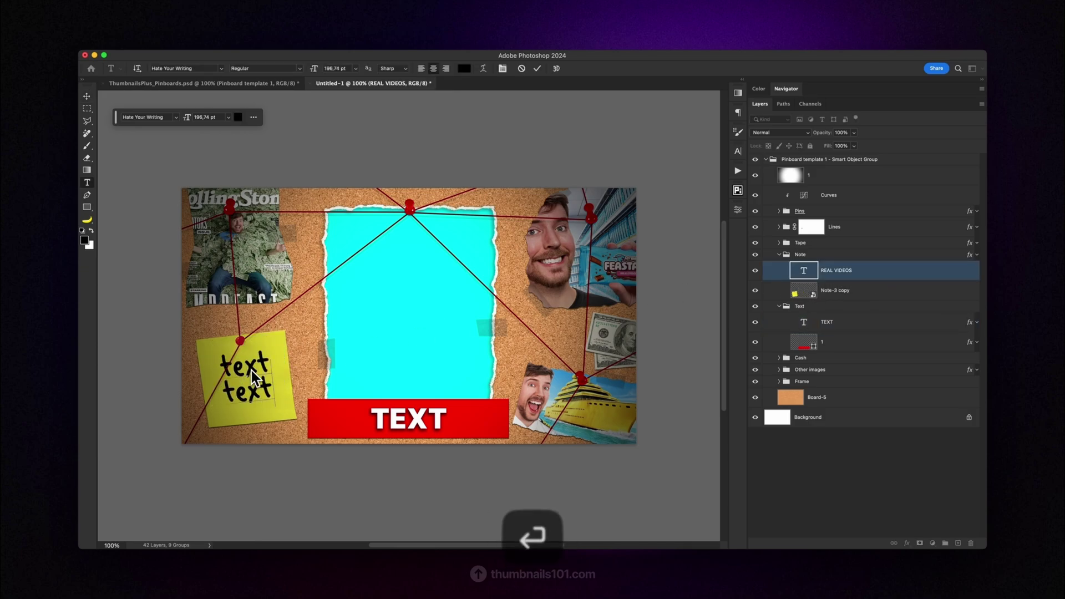
pyautogui.press('Escape')
# Inside the sticky note's smart object, set the Note gradient map's yellow stop to 00ff00, check the Pin gradient map, and close the saved contents
pyautogui.doubleClick(810, 292)
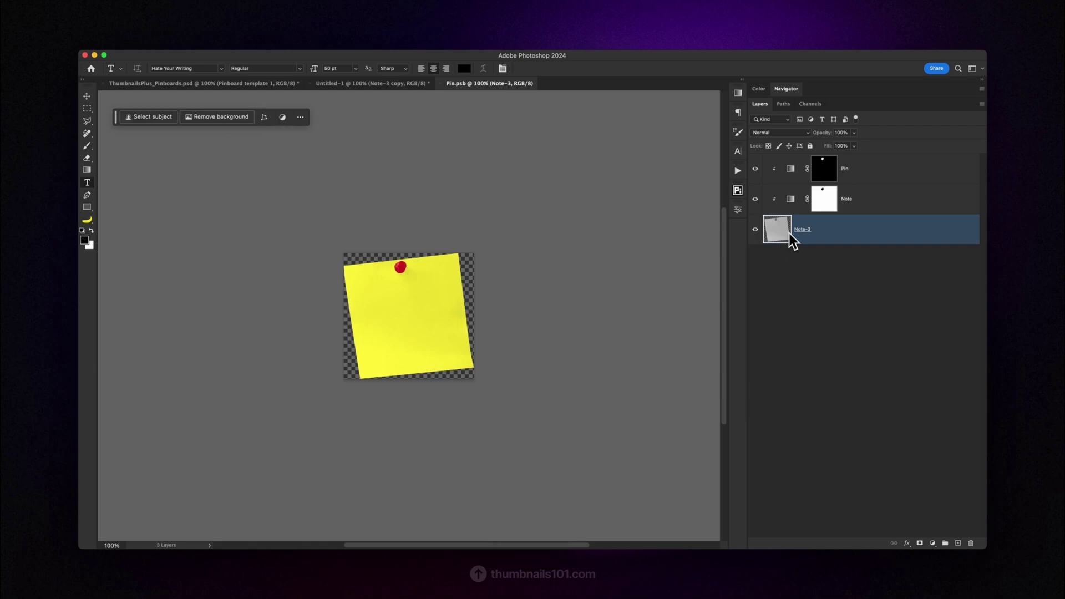
pyautogui.doubleClick(792, 200)
pyautogui.click(689, 238)
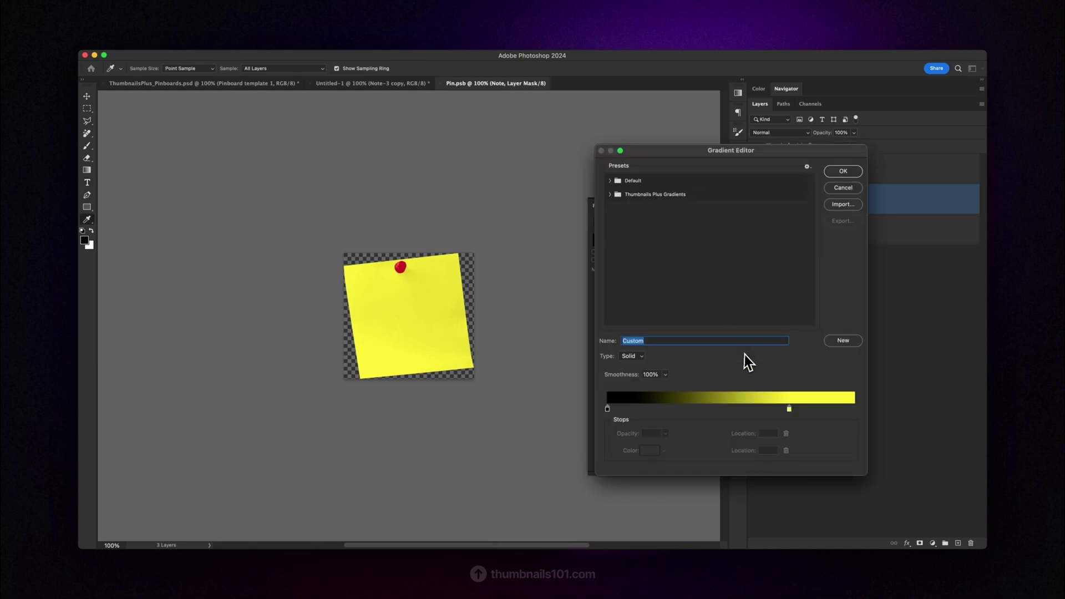
pyautogui.click(789, 409)
pyautogui.click(646, 451)
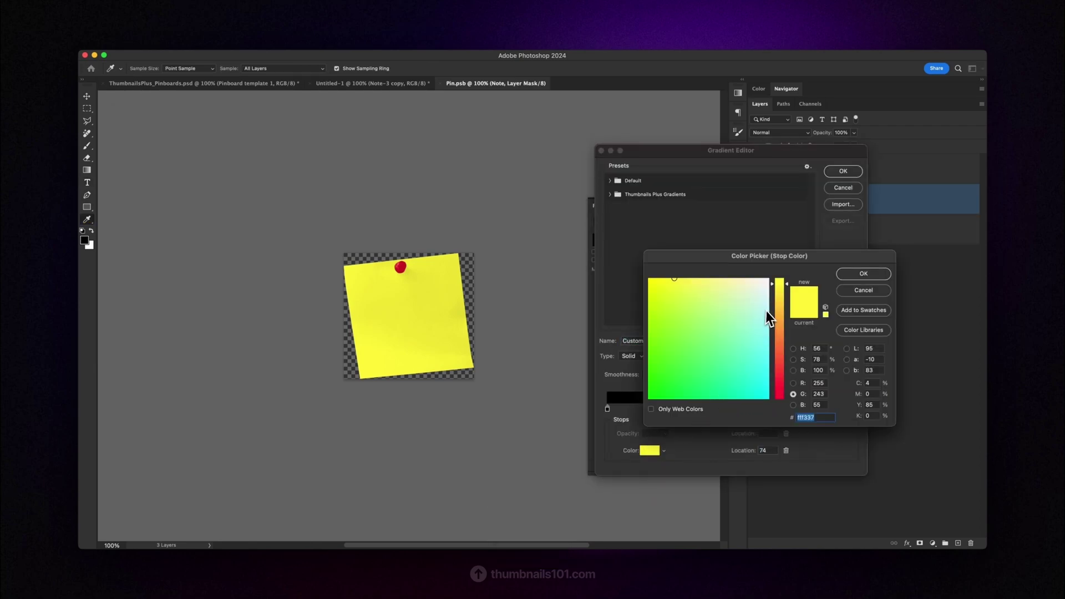
pyautogui.write('00ff00')
pyautogui.click(858, 274)
pyautogui.click(848, 172)
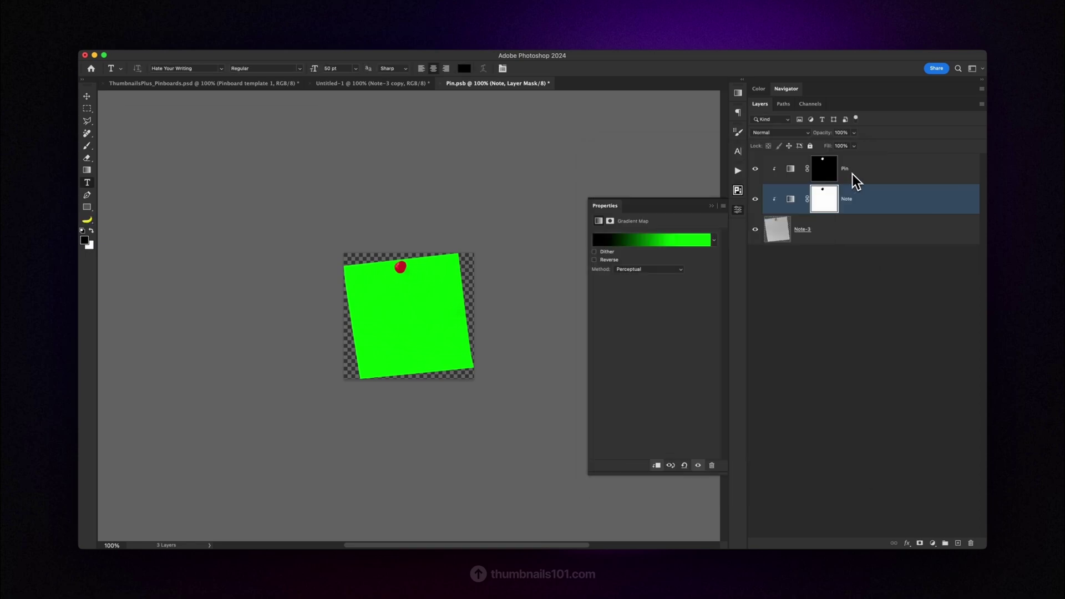
pyautogui.click(793, 173)
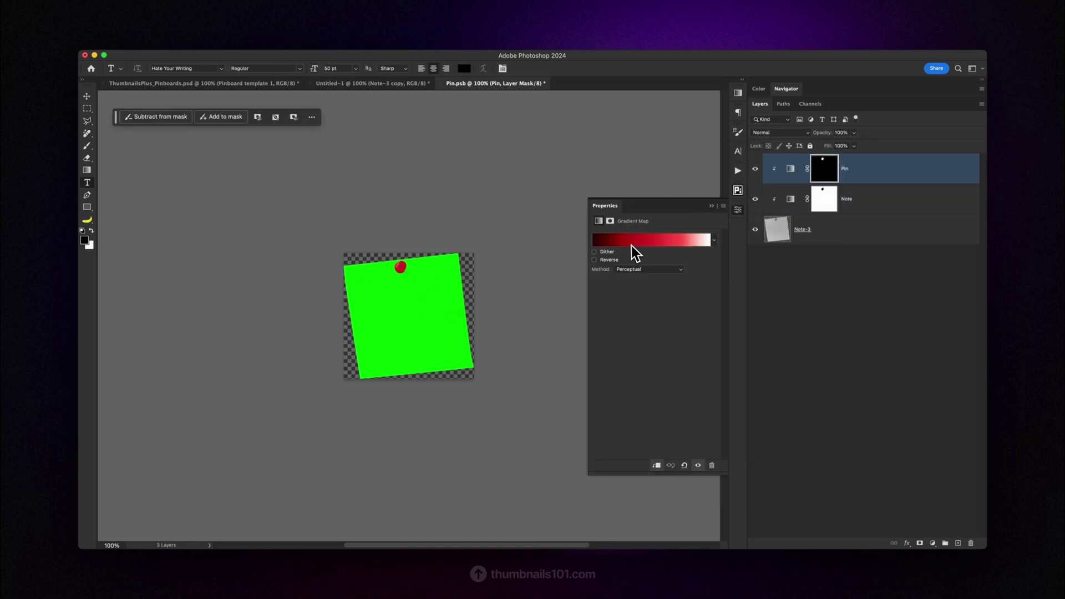
pyautogui.click(440, 83)
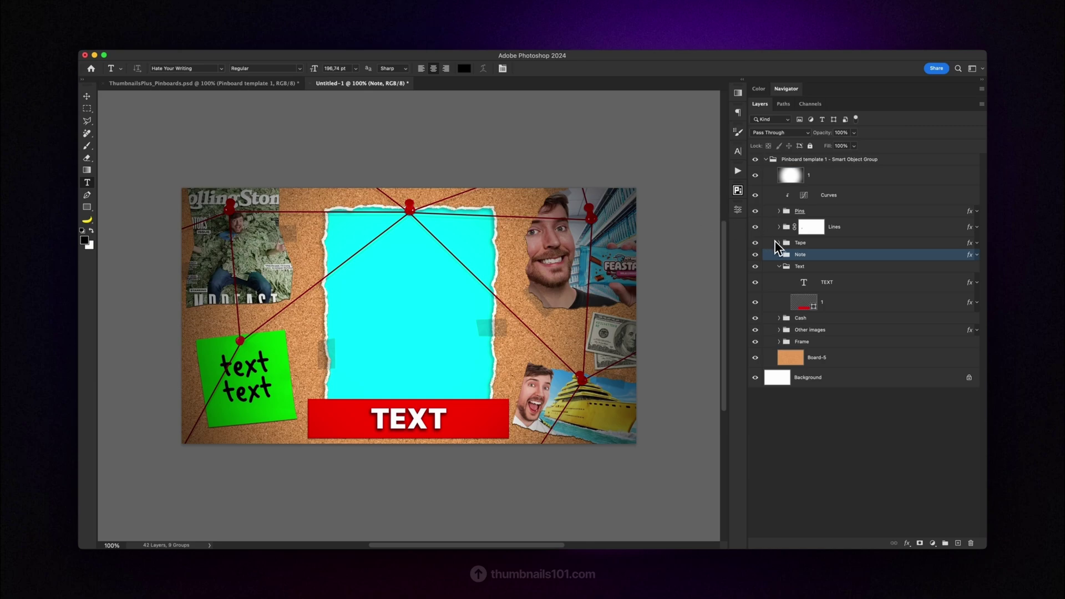
# Set the Tape-1 copy 4 layer on the photo frame's edge to 100% opacity and the Screen blend mode
pyautogui.click(779, 243)
pyautogui.press('v')
pyautogui.rightClick(482, 317)
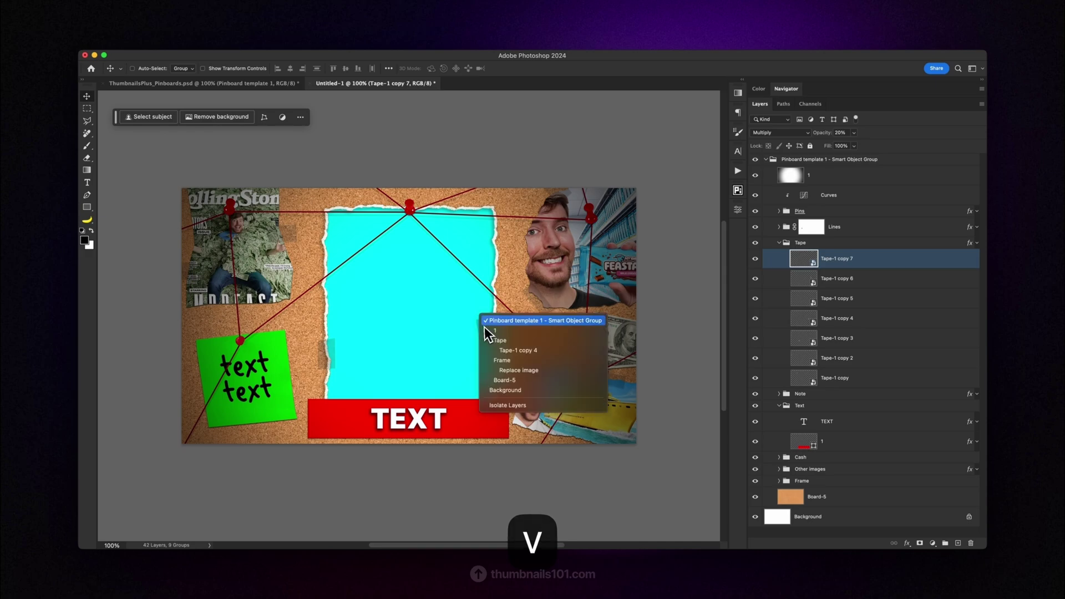
pyautogui.click(494, 347)
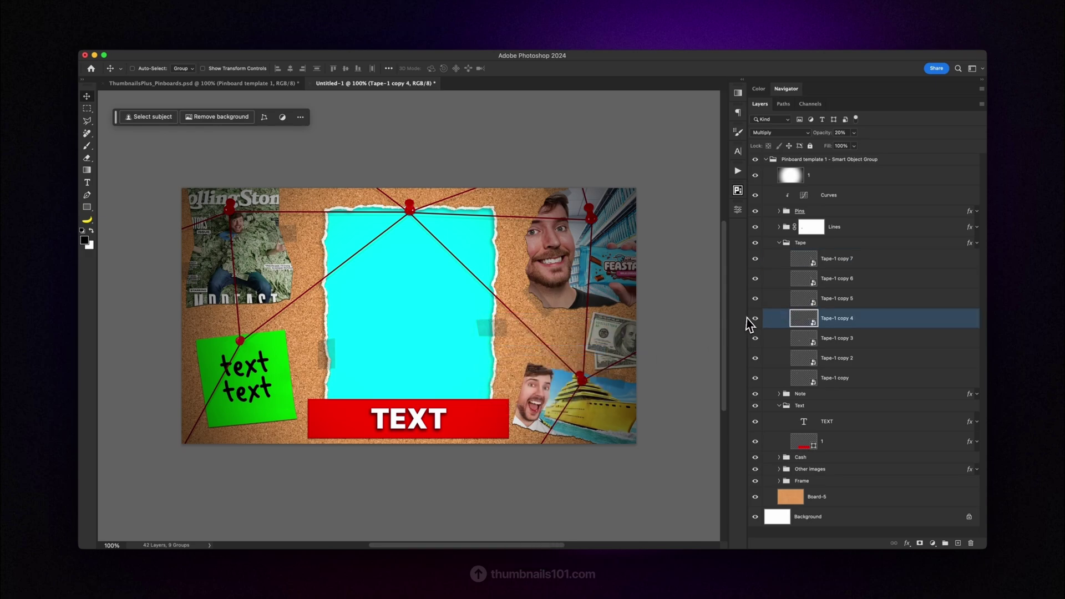
pyautogui.press('v')
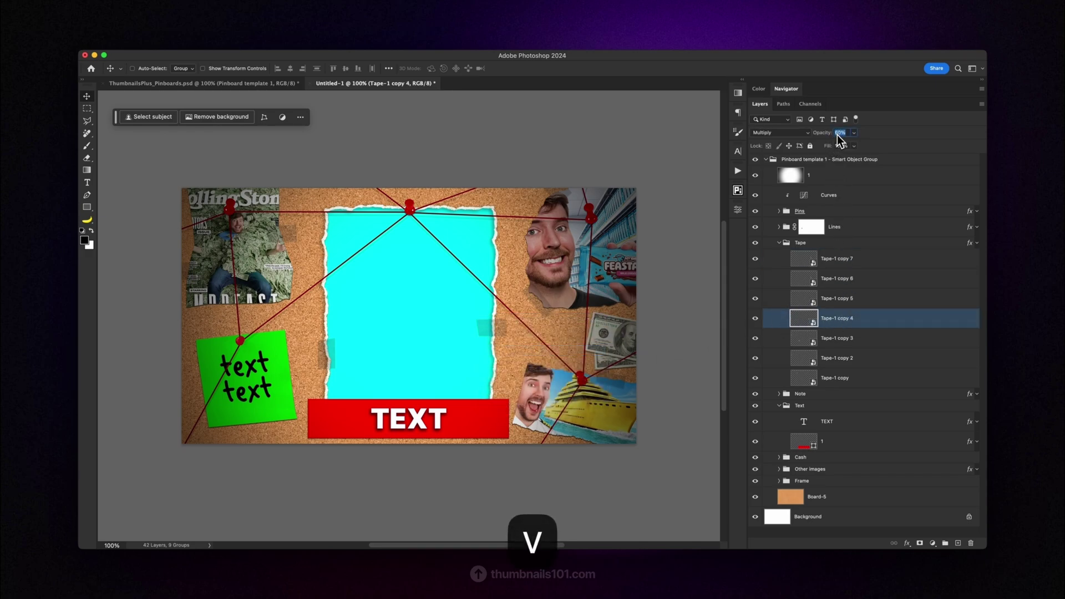
pyautogui.moveTo(830, 134); pyautogui.dragTo(987, 147)
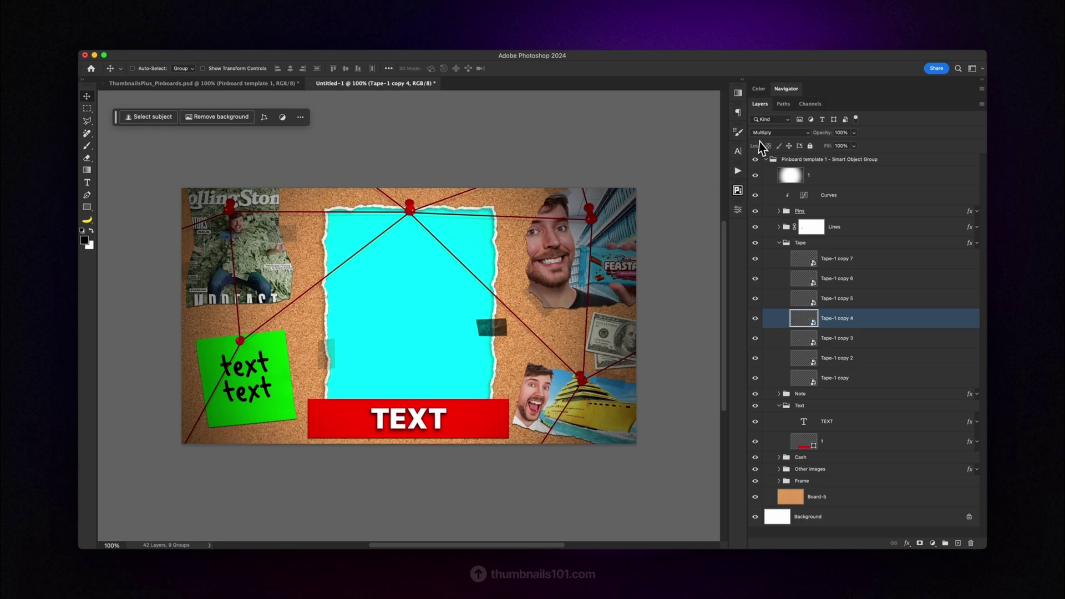
pyautogui.click(769, 134)
pyautogui.click(767, 192)
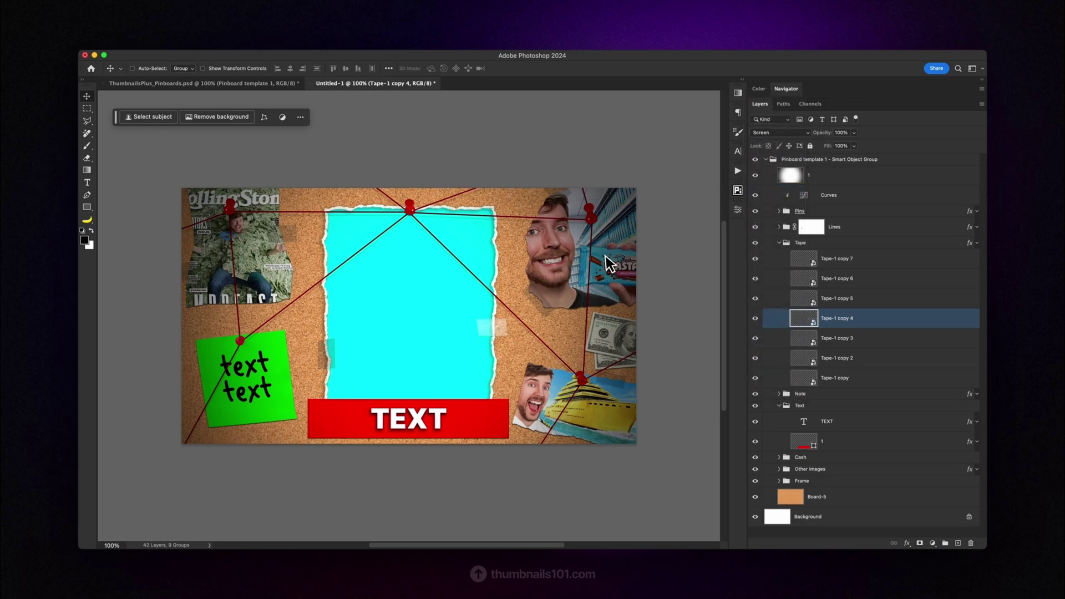
# Collapse the Tape group, expand the Lines group and select all its layers from Shape 12 to Shape 1
pyautogui.click(780, 241)
pyautogui.click(780, 227)
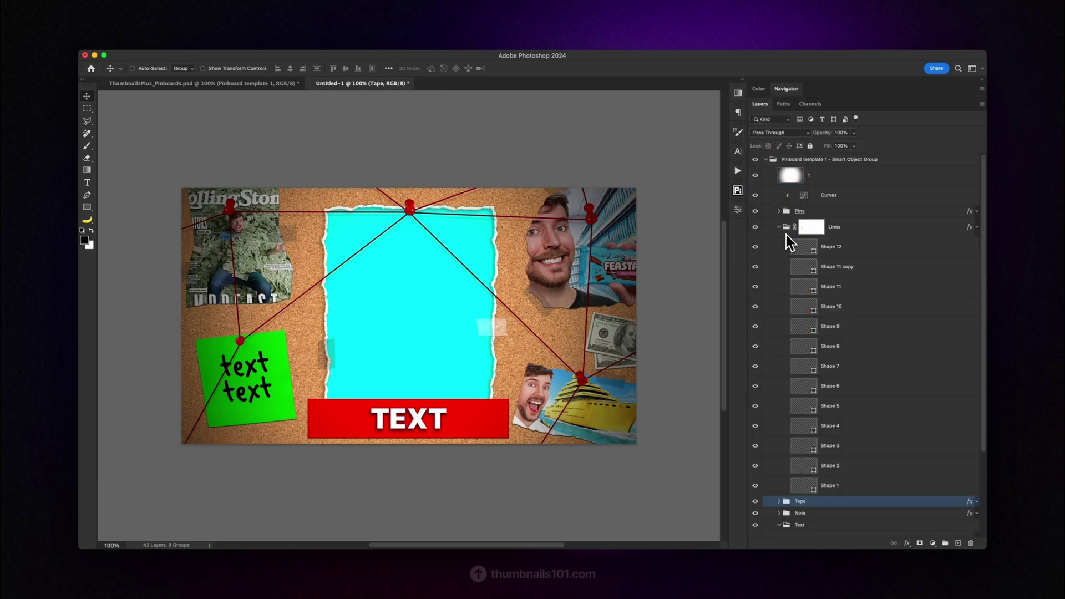
pyautogui.click(851, 253)
pyautogui.keyDown('shift'); pyautogui.click(854, 488); pyautogui.keyUp('shift')
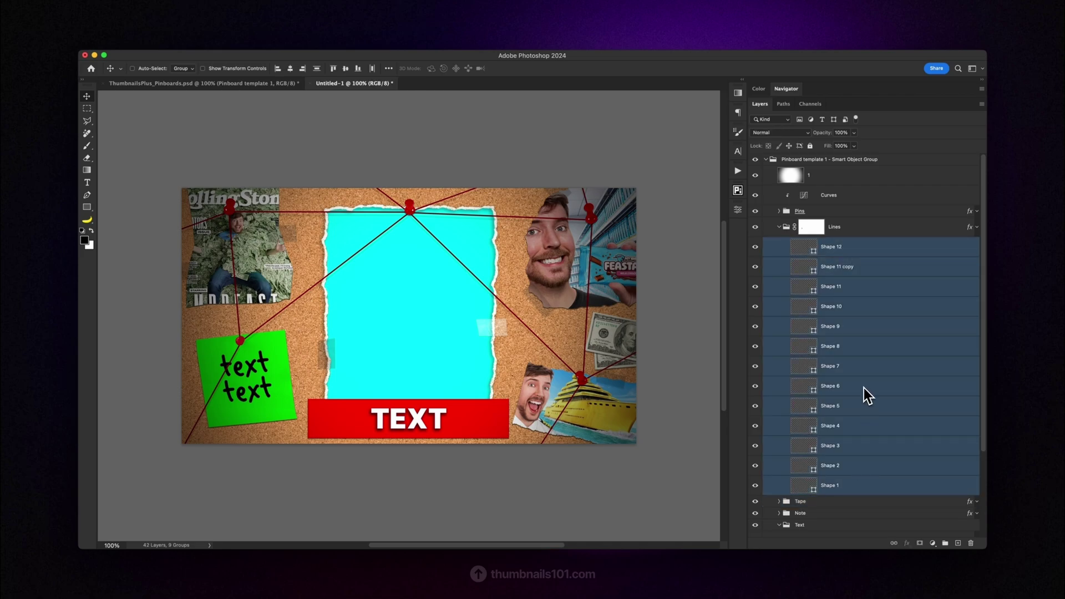
pyautogui.click(849, 252)
pyautogui.moveTo(489, 264)
pyautogui.mouseDown()
pyautogui.moveTo(448, 255)
pyautogui.moveTo(477, 249)
pyautogui.mouseUp()
pyautogui.press('super+z')
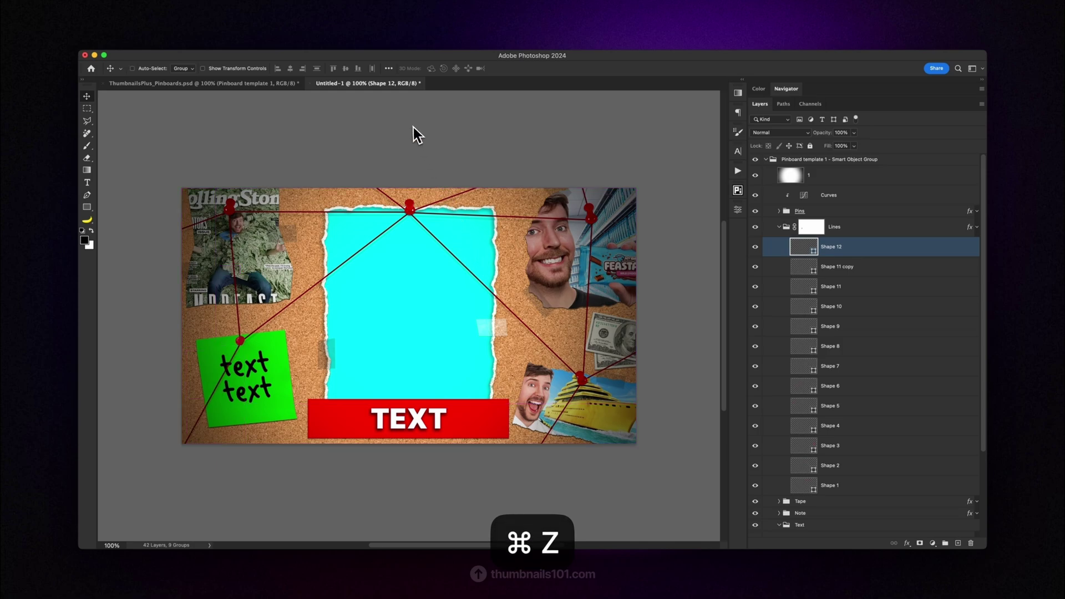
# Turn the Extras display off and switch it back on
pyautogui.click(380, 48)
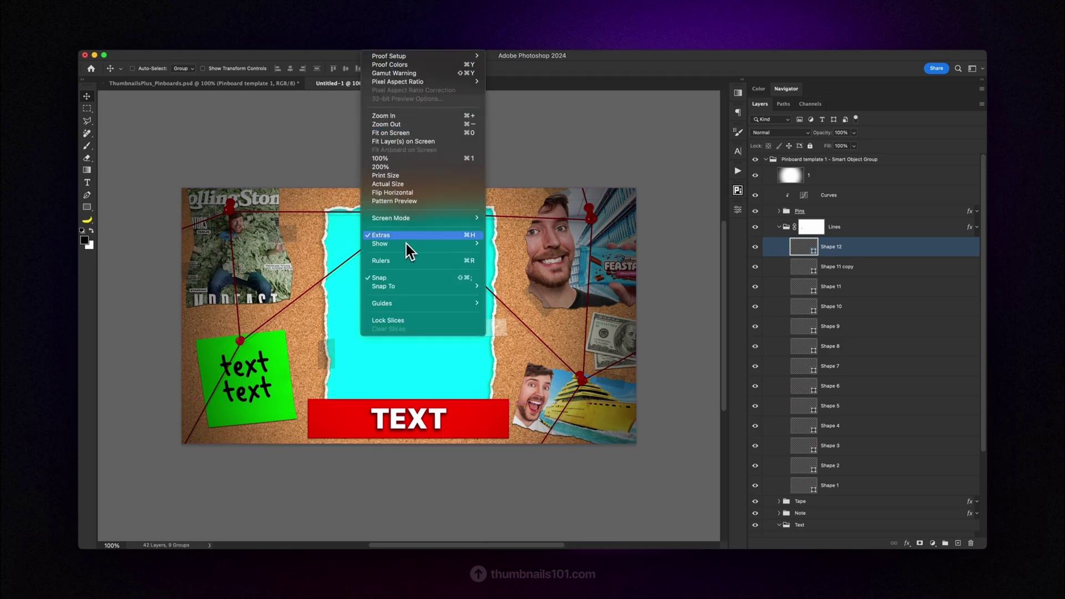
pyautogui.click(391, 236)
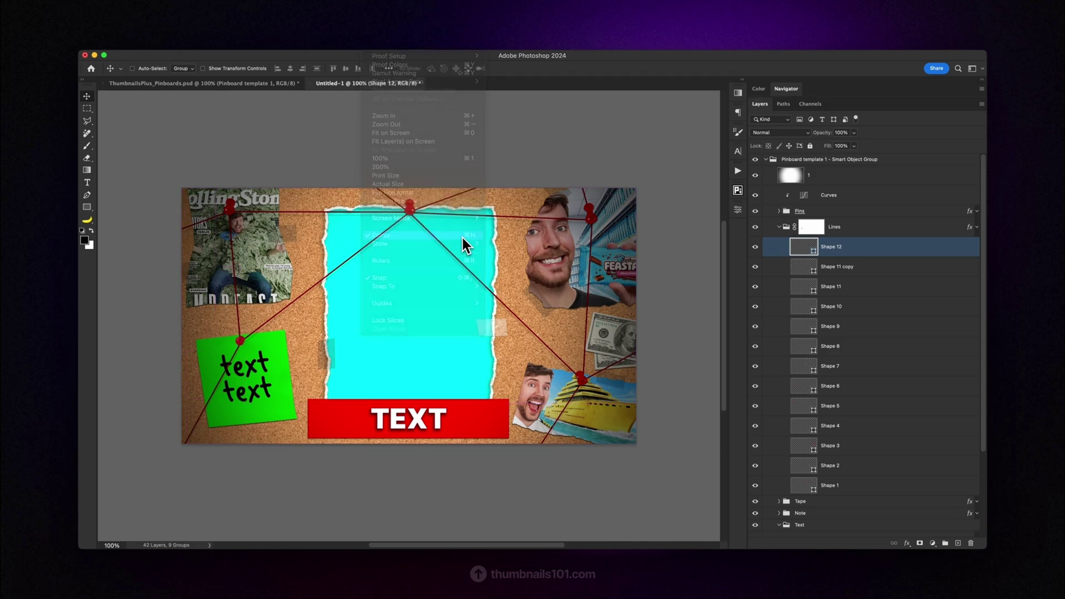
pyautogui.click(388, 48)
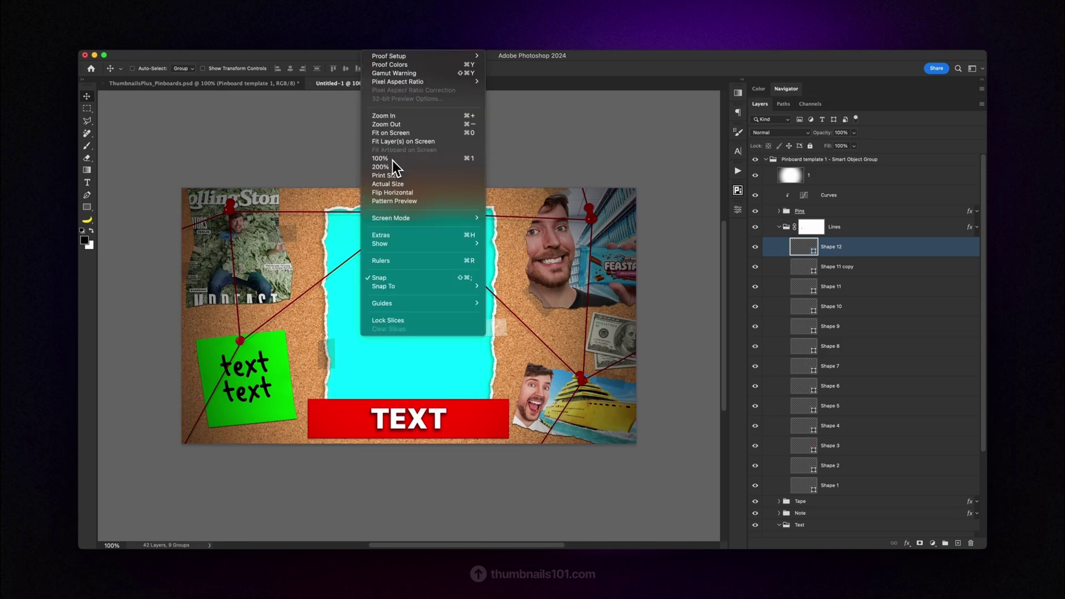
pyautogui.click(397, 236)
# Select Shape 12 through Shape 1 and, with Direct Selection, move the lines' shared anchor point from the central pin into the cyan photo area
pyautogui.keyDown('shift'); pyautogui.click(840, 485); pyautogui.keyUp('shift')
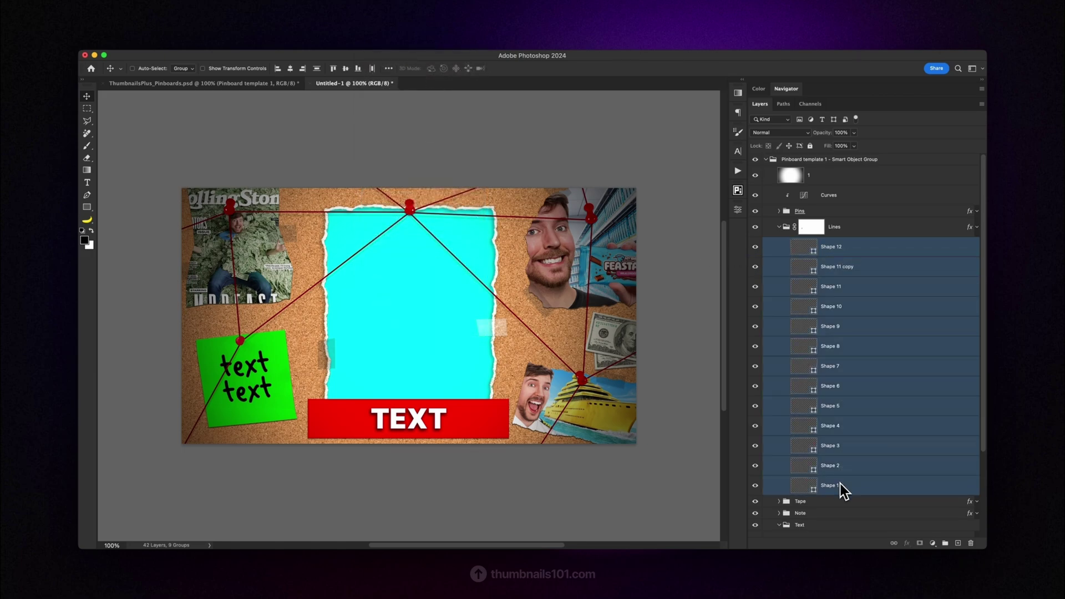
pyautogui.press('a')
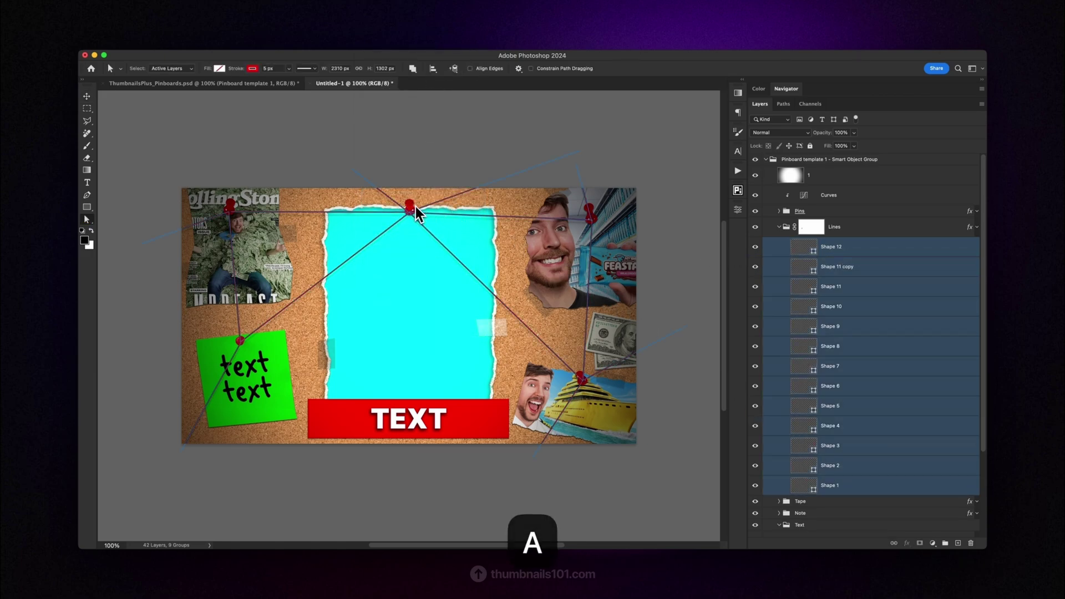
pyautogui.click(87, 220)
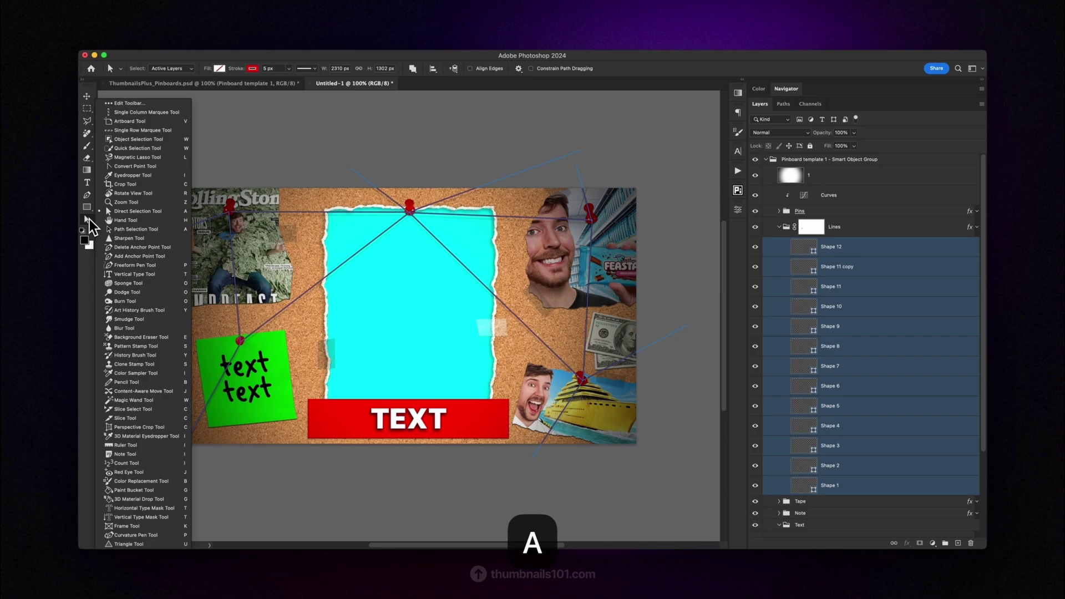
pyautogui.click(134, 212)
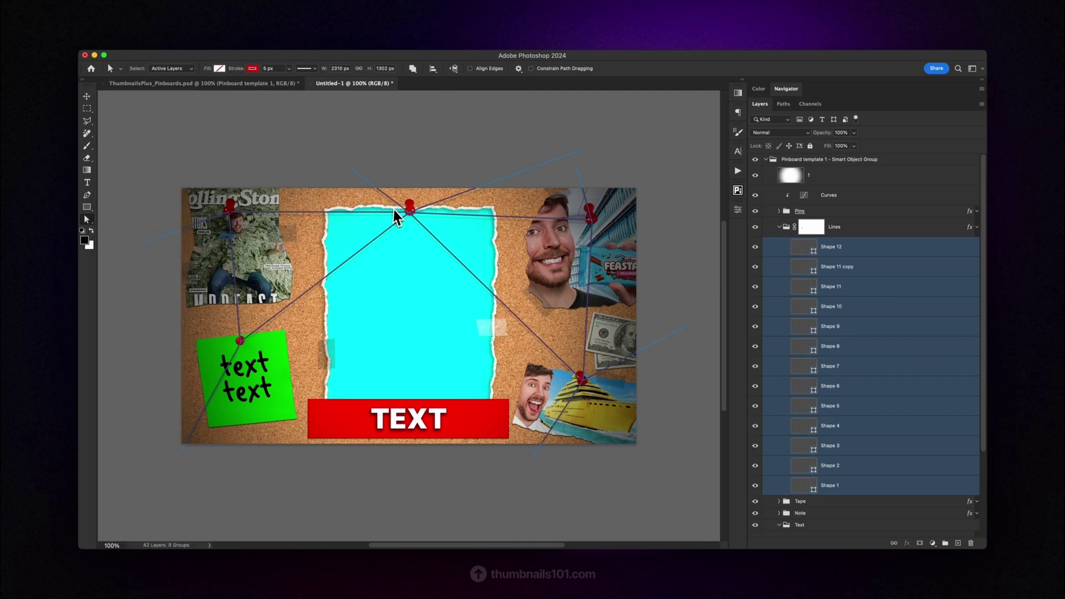
pyautogui.click(426, 229)
pyautogui.moveTo(409, 213); pyautogui.dragTo(455, 228)
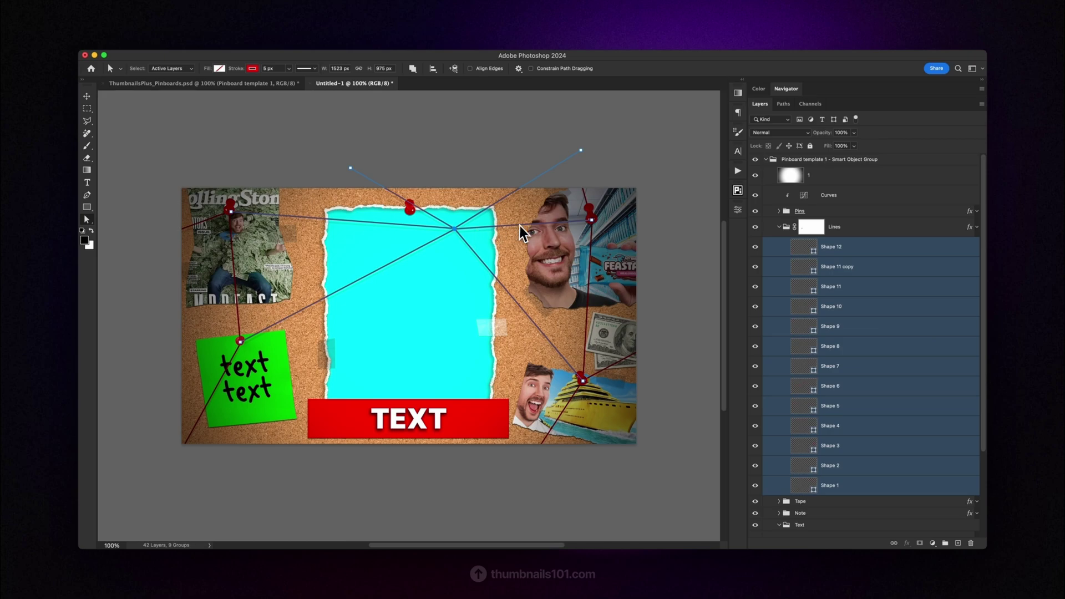
# Try moving the upper end point of the Shape 2 line back onto the central pin, and undo it
pyautogui.press('v')
pyautogui.rightClick(463, 239)
pyautogui.click(508, 264)
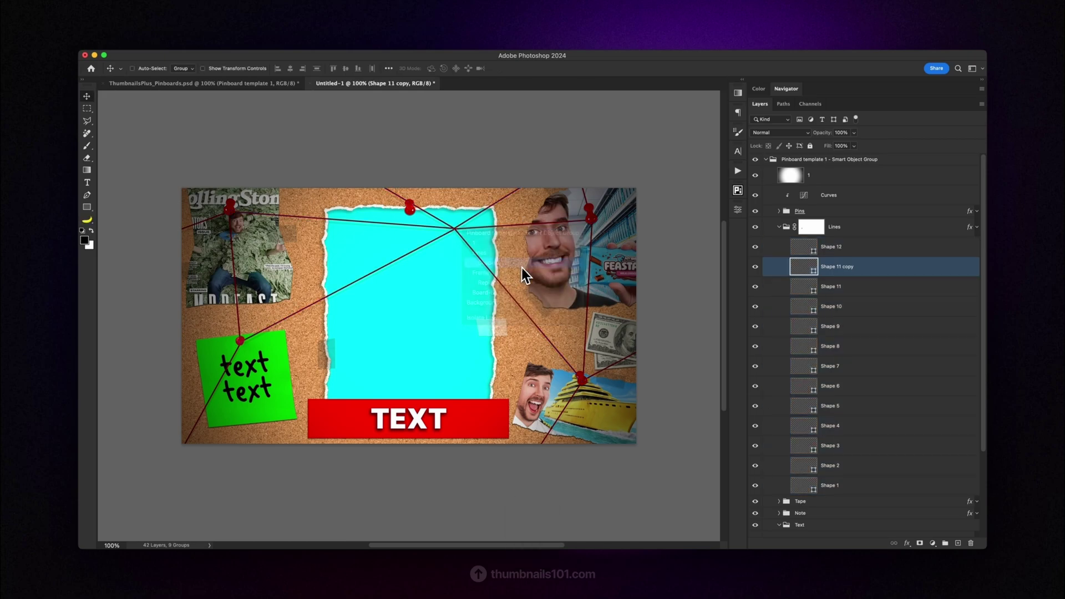
pyautogui.press('a')
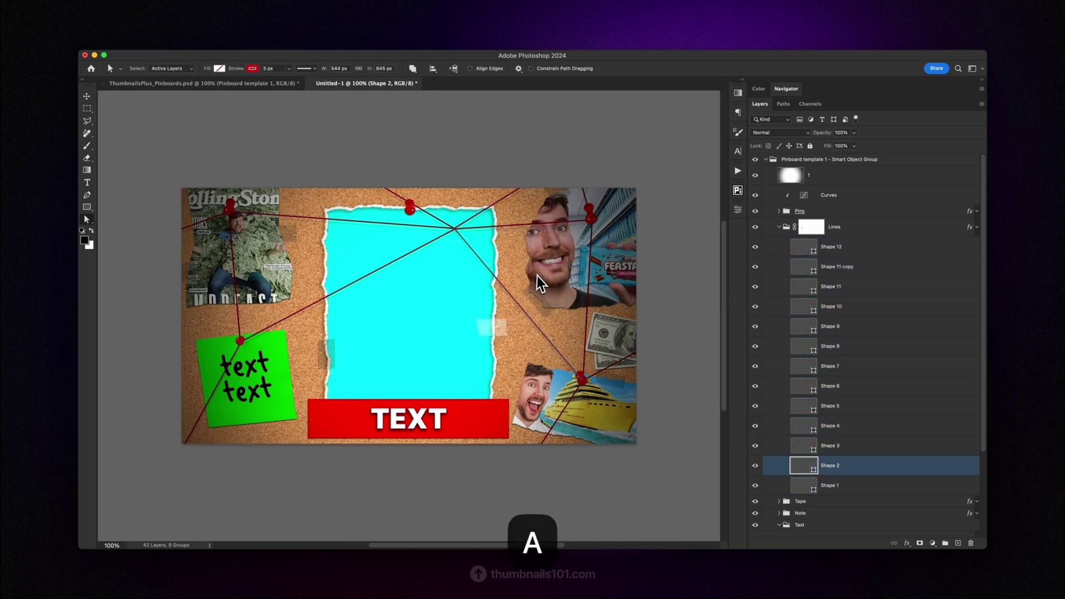
pyautogui.scroll(3, 536, 276)
pyautogui.moveTo(404, 201); pyautogui.dragTo(332, 166)
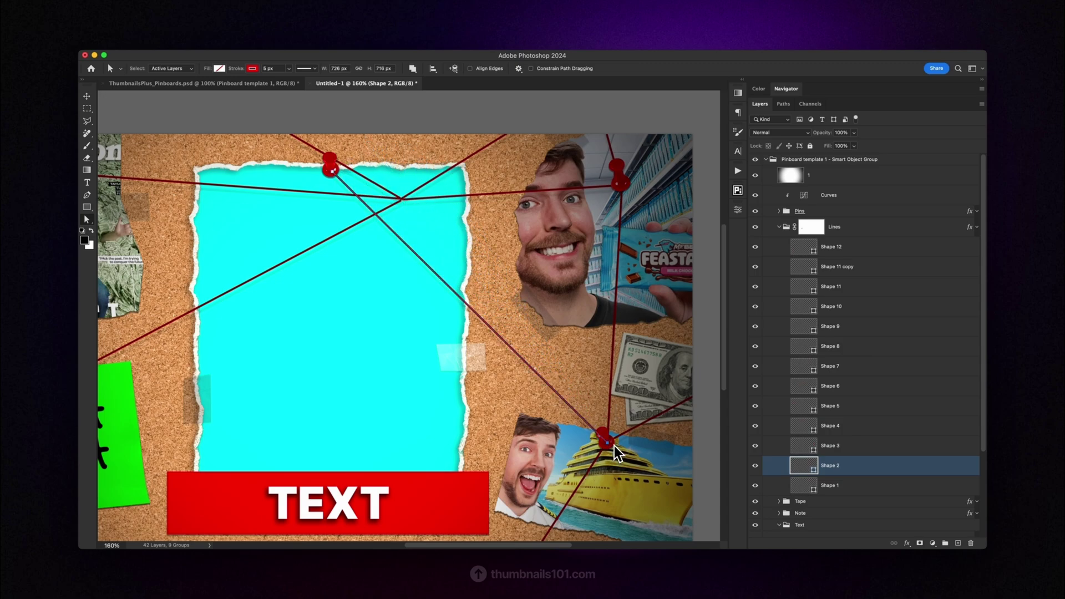
pyautogui.press('super+z')
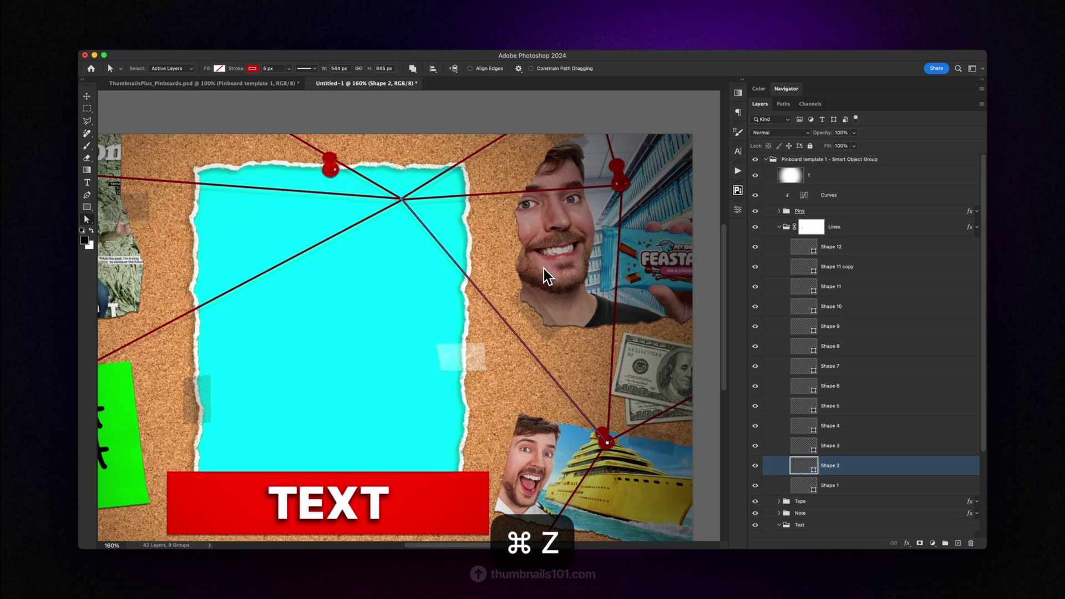
# Select the Pin-1 copy layer and move the pin onto the lines' intersection in the cyan photo area
pyautogui.scroll(-2, 543, 269)
pyautogui.press('v')
pyautogui.rightClick(411, 167)
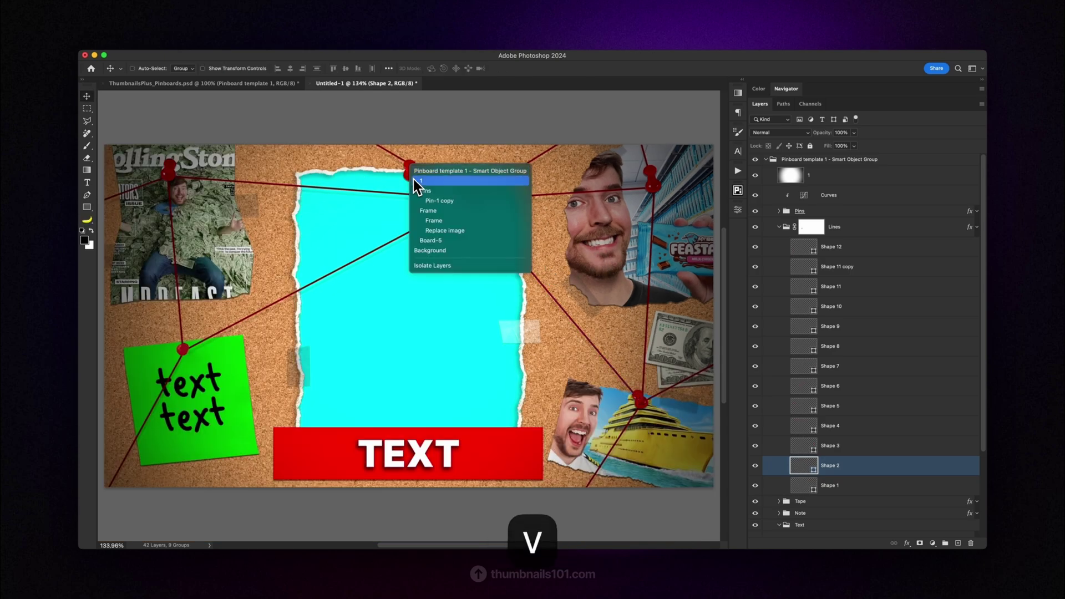
pyautogui.click(438, 201)
pyautogui.moveTo(400, 161); pyautogui.dragTo(455, 177)
pyautogui.moveTo(560, 229)
pyautogui.mouseDown()
pyautogui.moveTo(563, 236)
pyautogui.moveTo(557, 228)
pyautogui.mouseUp()
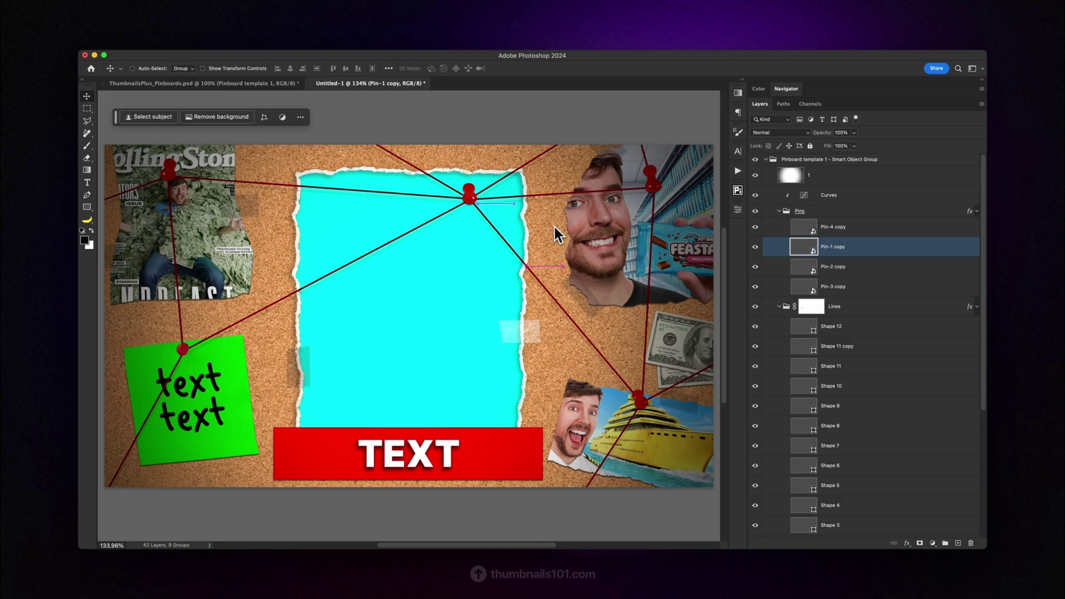
# Inside the Pin-1 copy smart object, preview the glare layer and examine the Color gradient map before closing the contents
pyautogui.doubleClick(799, 252)
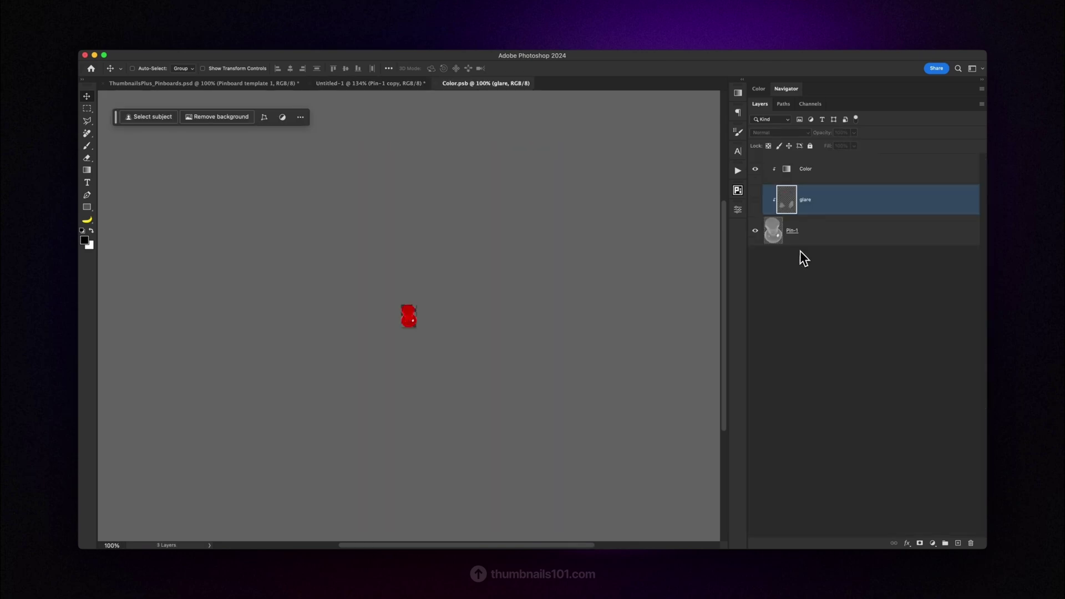
pyautogui.click(755, 200)
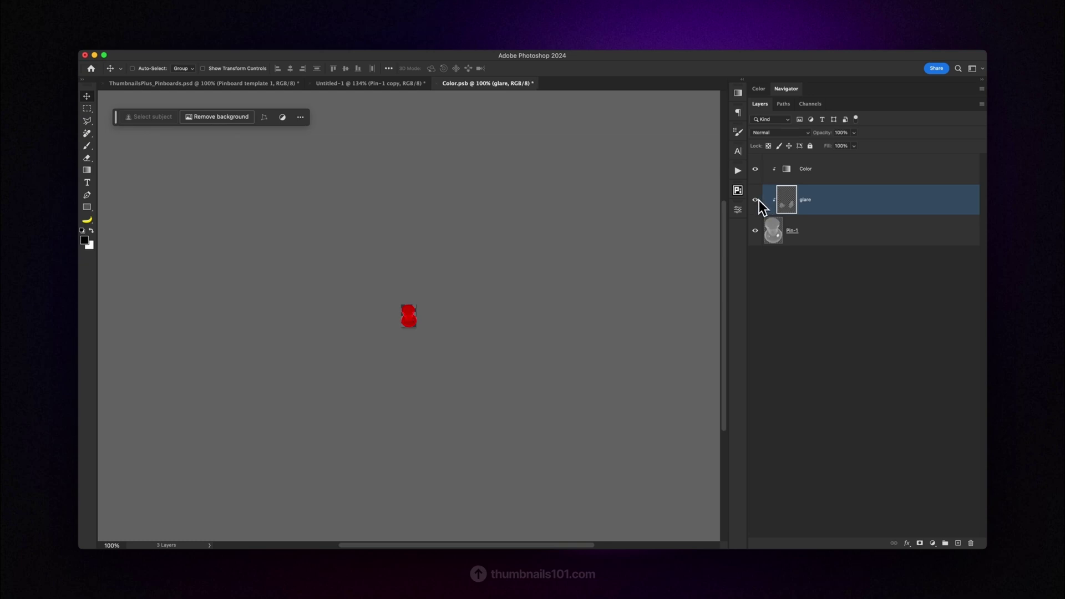
pyautogui.click(755, 201)
pyautogui.doubleClick(786, 169)
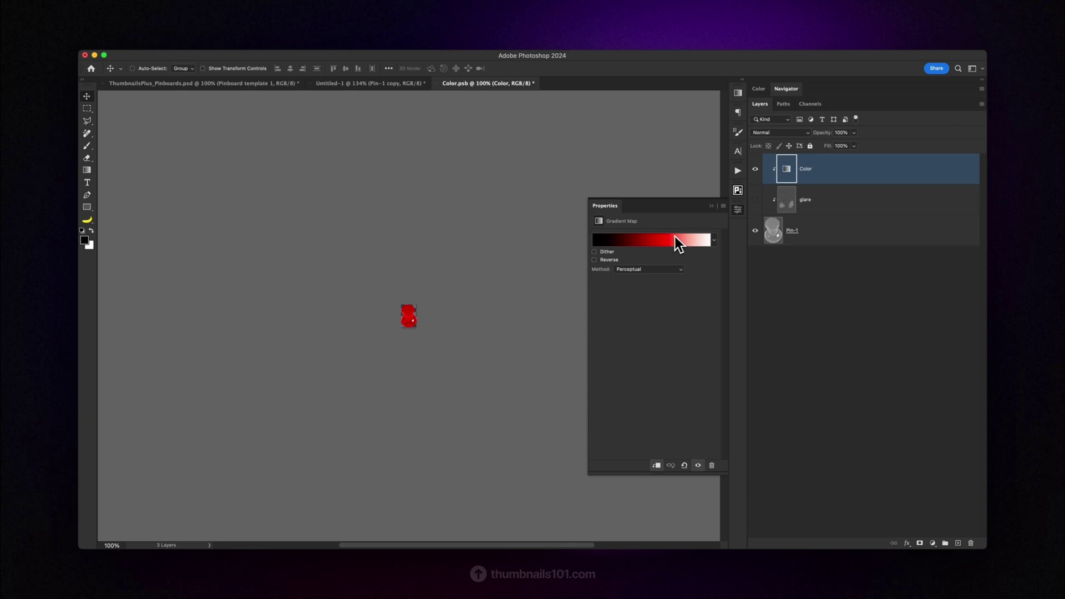
pyautogui.click(438, 84)
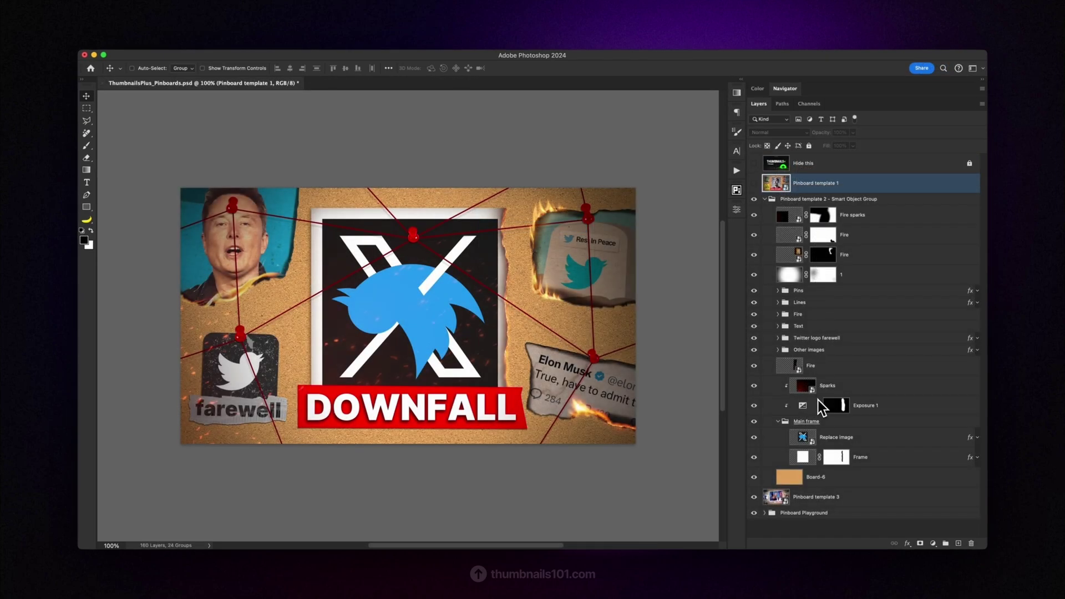
# Delete everything from Pinboard template 1 through Pinboard template 3 and expand the Pinboard Playground group
pyautogui.keyDown('shift'); pyautogui.click(814, 494); pyautogui.keyUp('shift')
pyautogui.press('Delete')
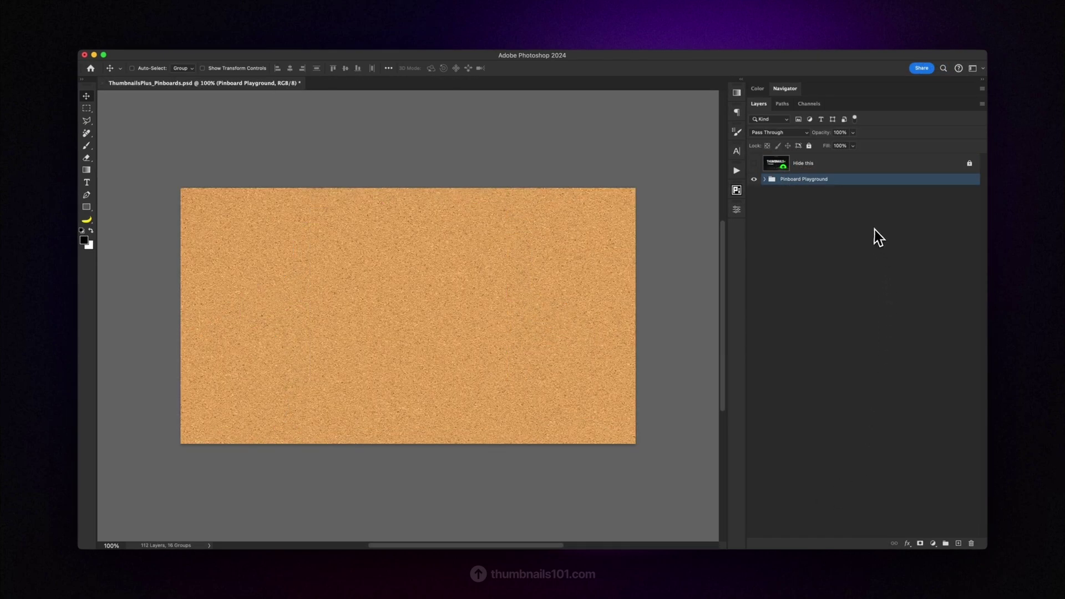
pyautogui.click(765, 180)
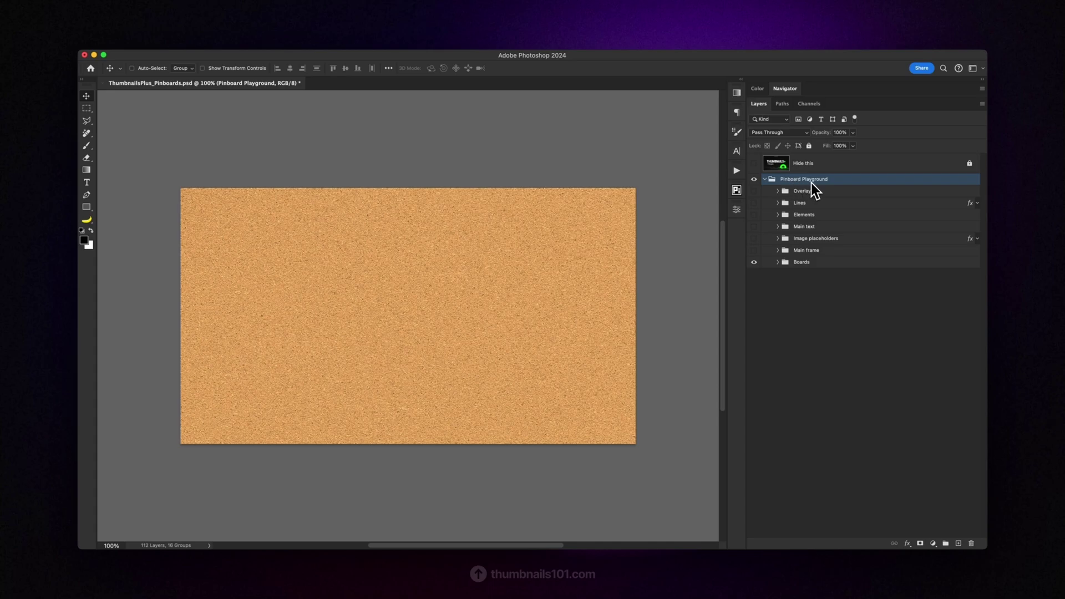
# Examine the board textures and Color adjustment inside the Boards group, and collapse the group again
pyautogui.click(779, 263)
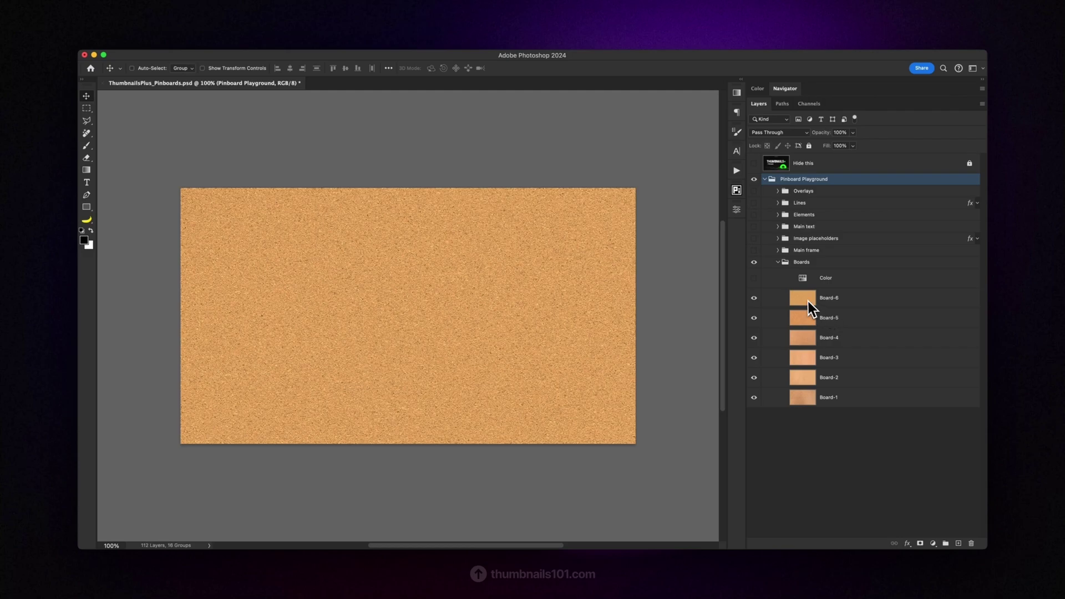
pyautogui.click(755, 279)
pyautogui.click(779, 262)
pyautogui.click(785, 253)
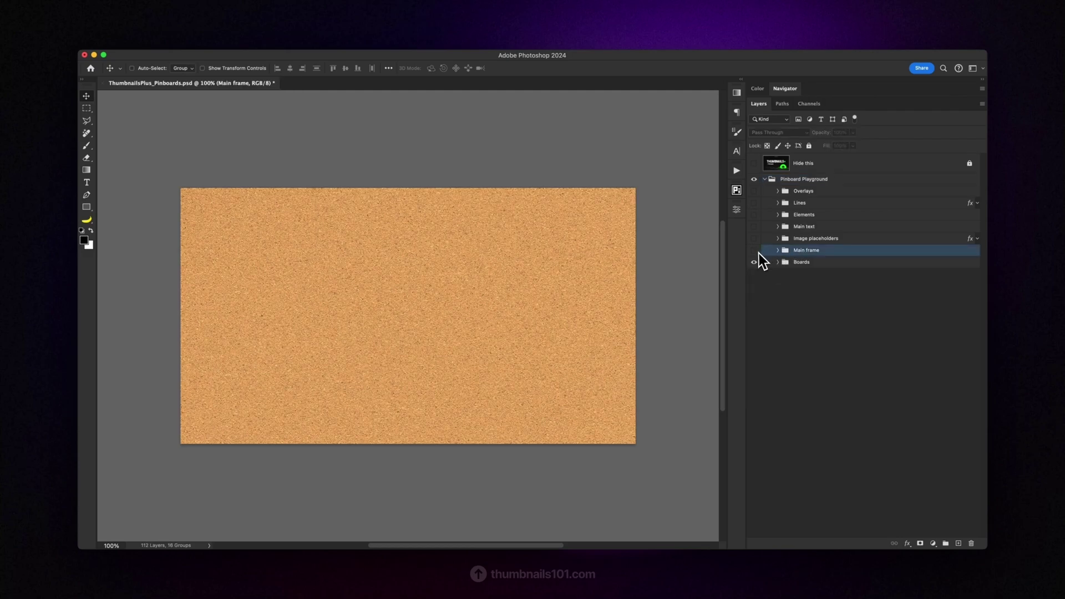
pyautogui.click(810, 263)
# Show the Main frame group, check its frame variants, and make the Main text group visible
pyautogui.click(754, 250)
pyautogui.click(778, 251)
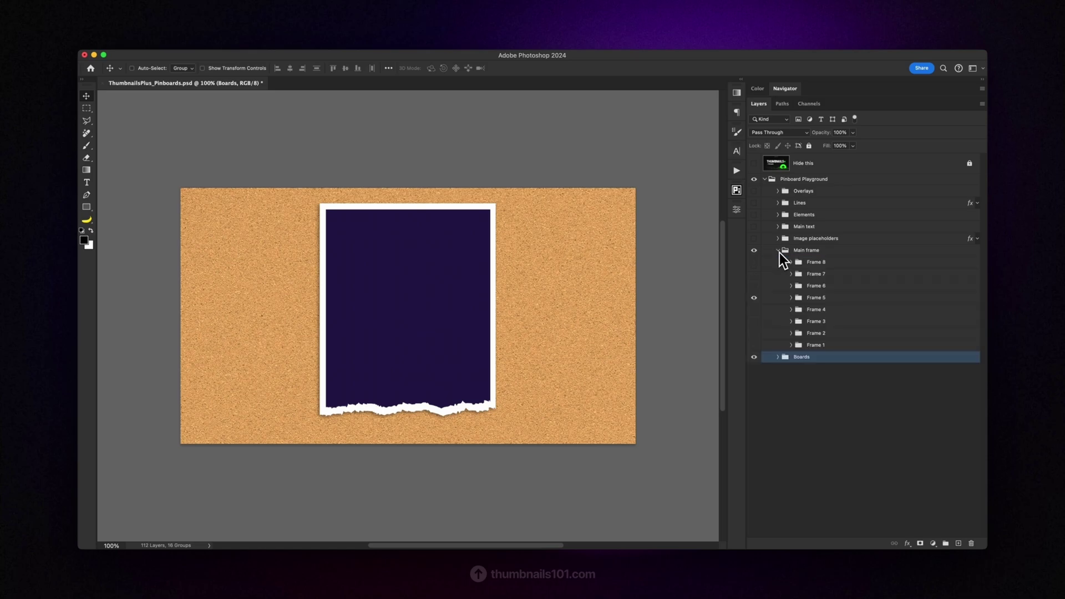
pyautogui.click(778, 250)
pyautogui.click(755, 226)
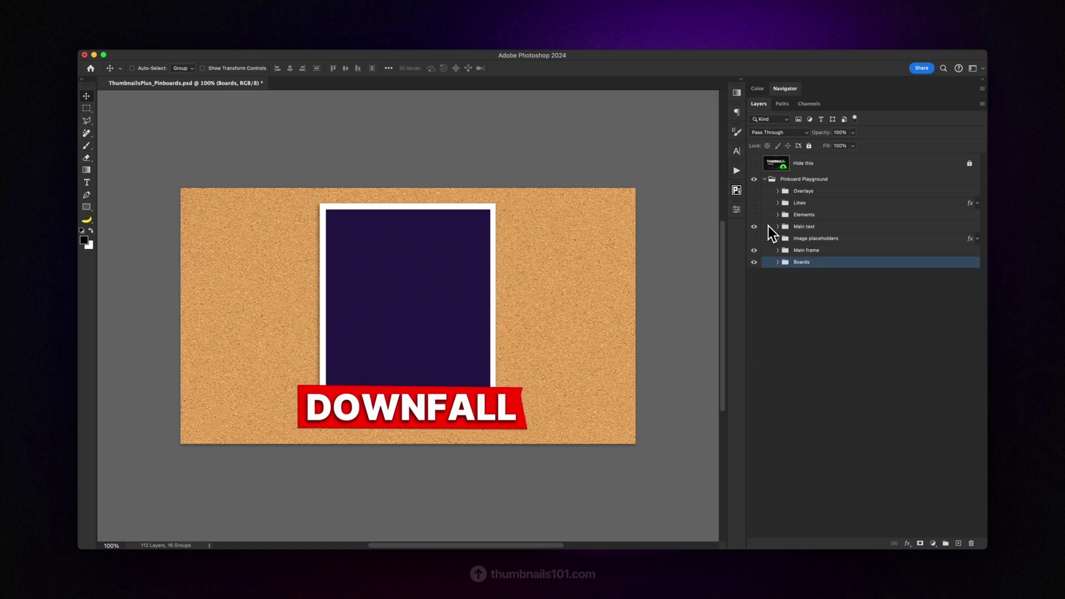
# Preview the Image placeholders, Elements and Lines groups one at a time, hiding each again
pyautogui.click(754, 238)
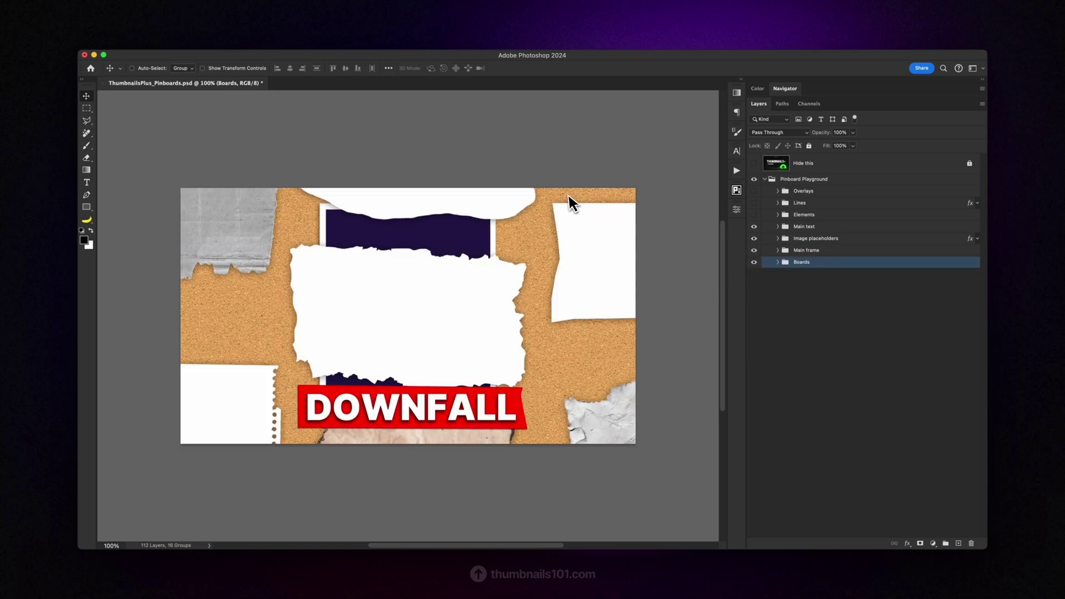
pyautogui.click(755, 239)
pyautogui.click(756, 215)
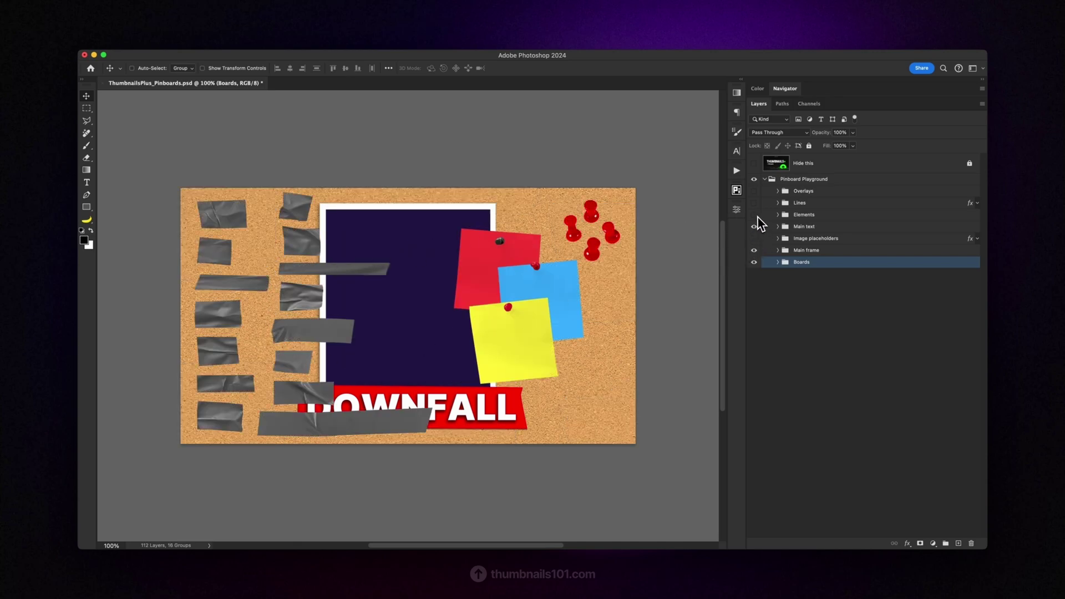
pyautogui.click(755, 215)
pyautogui.click(755, 202)
pyautogui.click(756, 203)
# Show the Overlays group, preview several of its light and shadow overlays, and switch on overlay 5
pyautogui.click(754, 191)
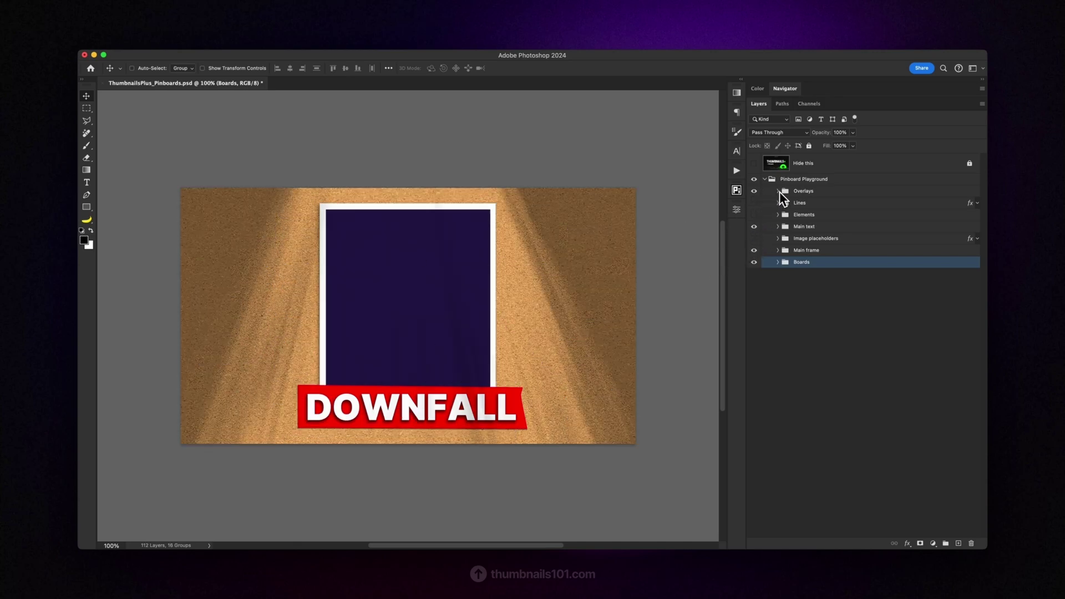
pyautogui.click(778, 191)
pyautogui.click(753, 206)
pyautogui.click(754, 226)
pyautogui.click(753, 226)
pyautogui.click(753, 306)
pyautogui.click(755, 291)
pyautogui.click(754, 292)
pyautogui.scroll(-5, 761, 360)
pyautogui.click(754, 386)
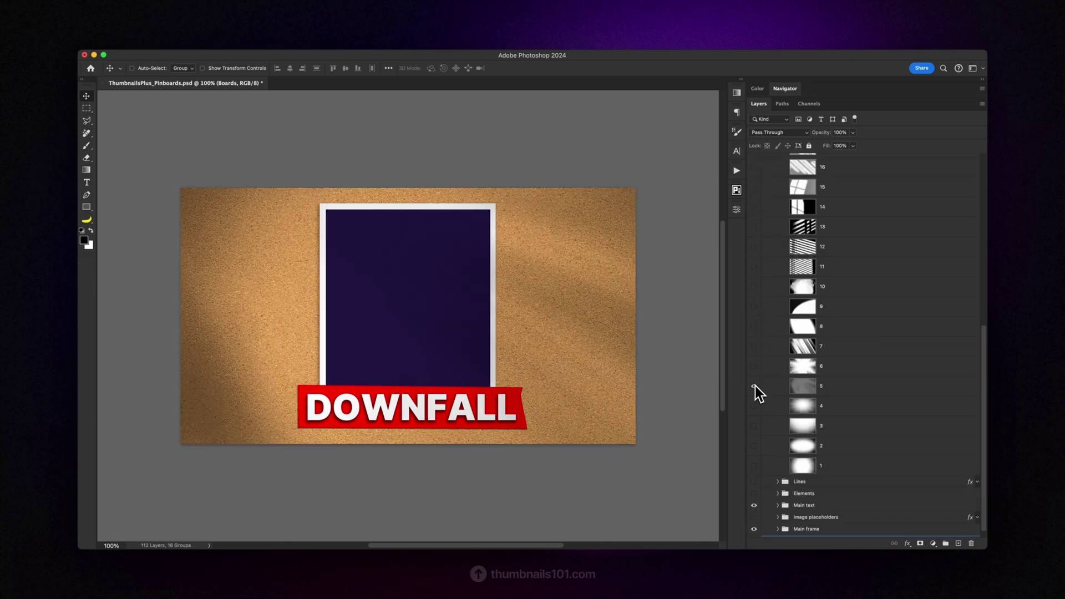